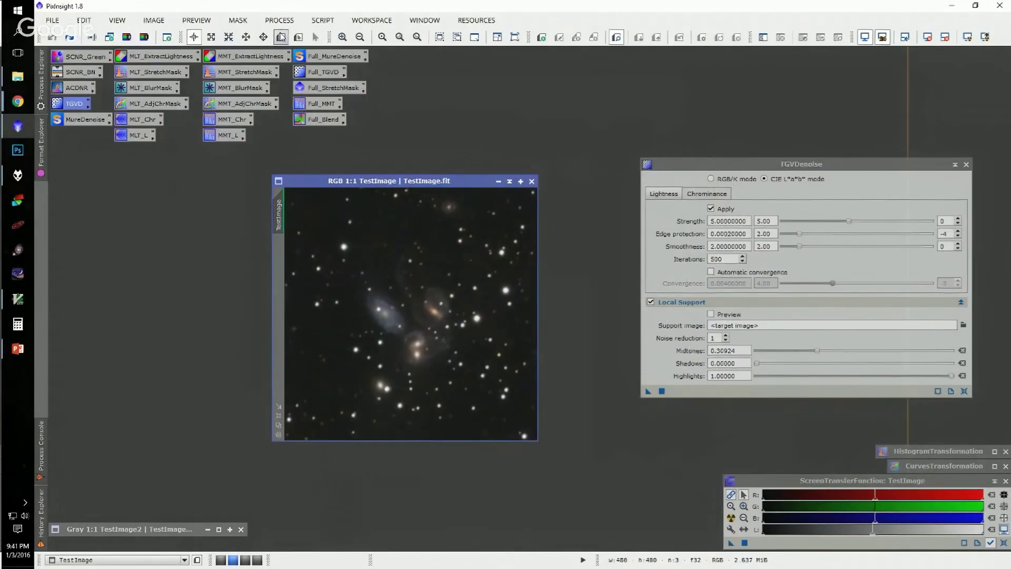
- Switch to the New Preview mode to define a preview region on TestImage
left_click(281, 37)
- Create Preview01 over the central galaxies, display it, and move TGVDenoise up and left
left_click_drag(393, 250, 459, 316)
left_click(279, 256)
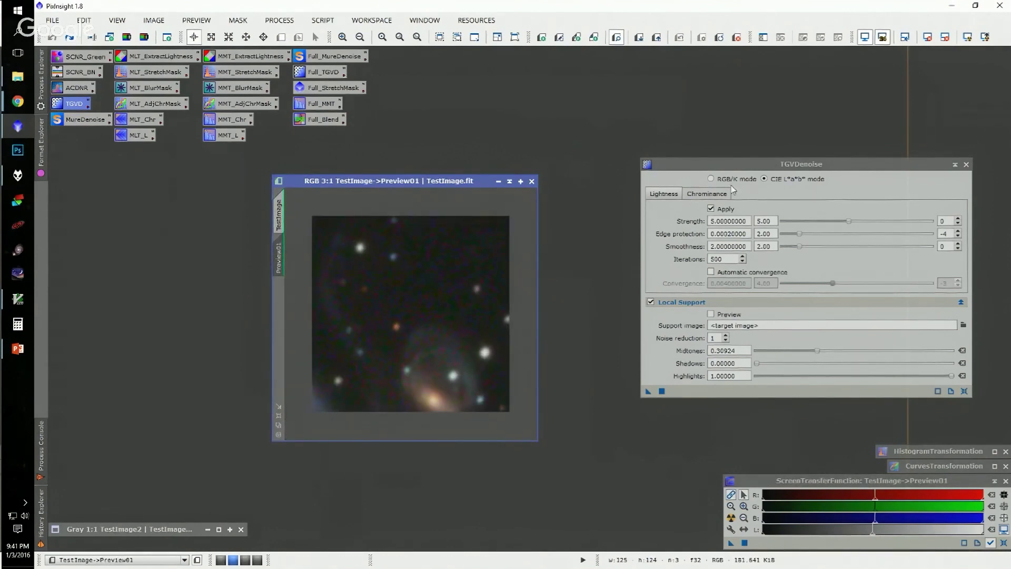
left_click_drag(761, 167, 703, 122)
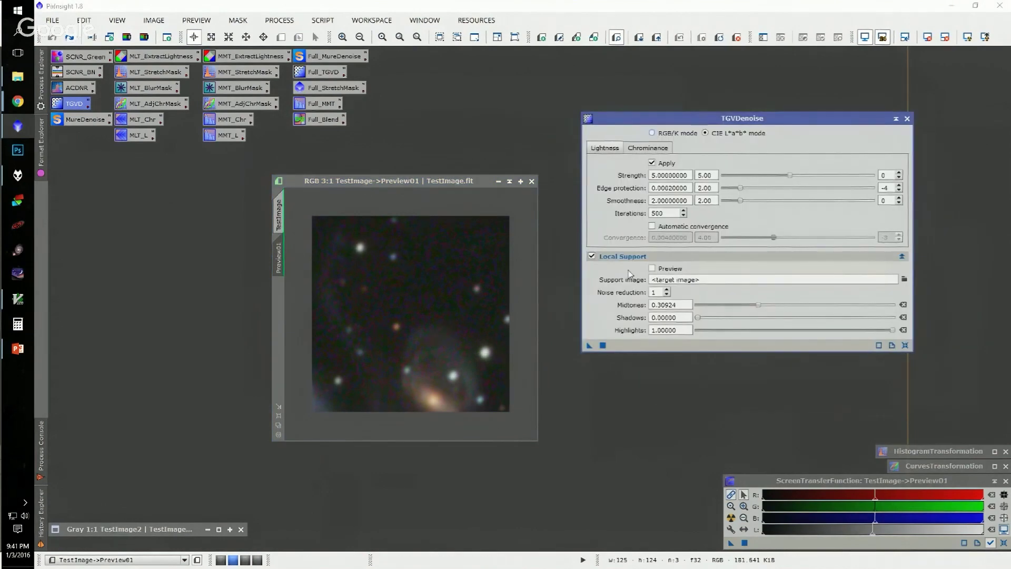
- Enable Local Support Preview and render the support image on Preview01 for comparison
left_click(652, 268)
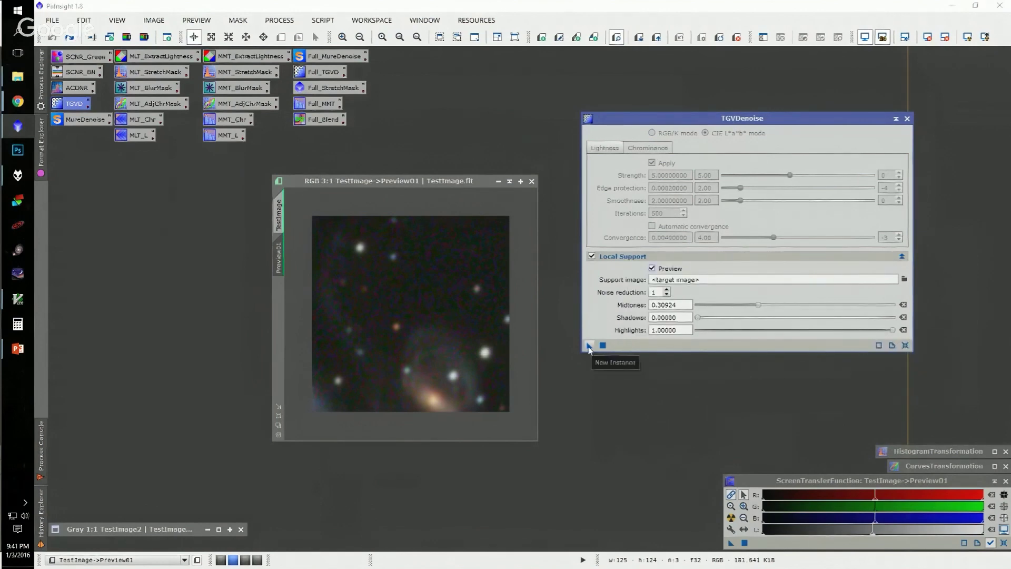
left_click_drag(588, 348, 466, 333)
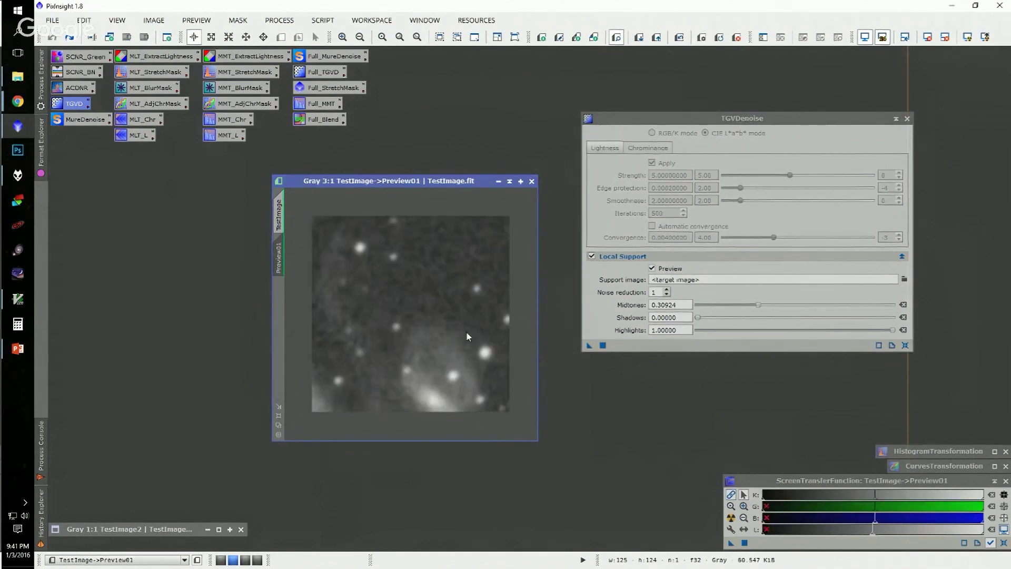
key("ctrl+shift+z")
key("ctrl+shift+z")
key("ctrl+shift+z")
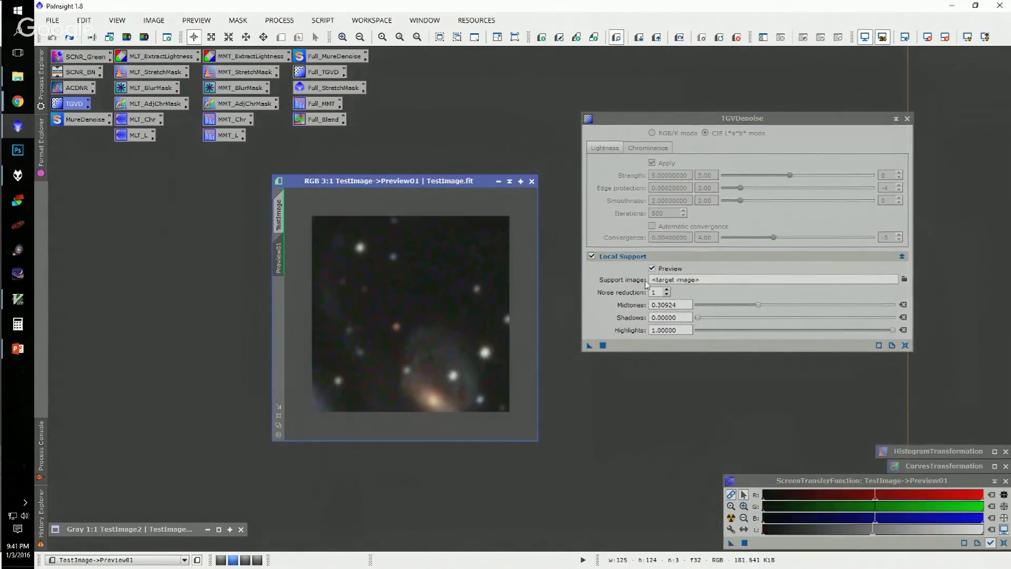
- Set support noise reduction to 0, re-render on Preview01, and compare with the original
left_click(666, 295)
left_click_drag(589, 344, 445, 291)
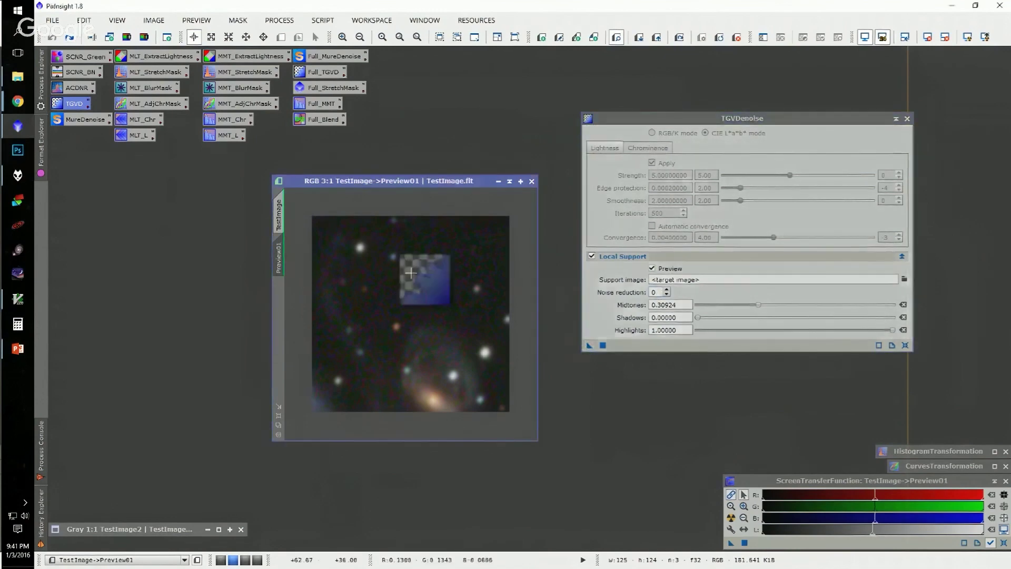
key("ctrl+shift+z")
key("ctrl+shift+z")
key("ctrl+shift+z")
key("ctrl+shift+z")
key("ctrl+shift+z")
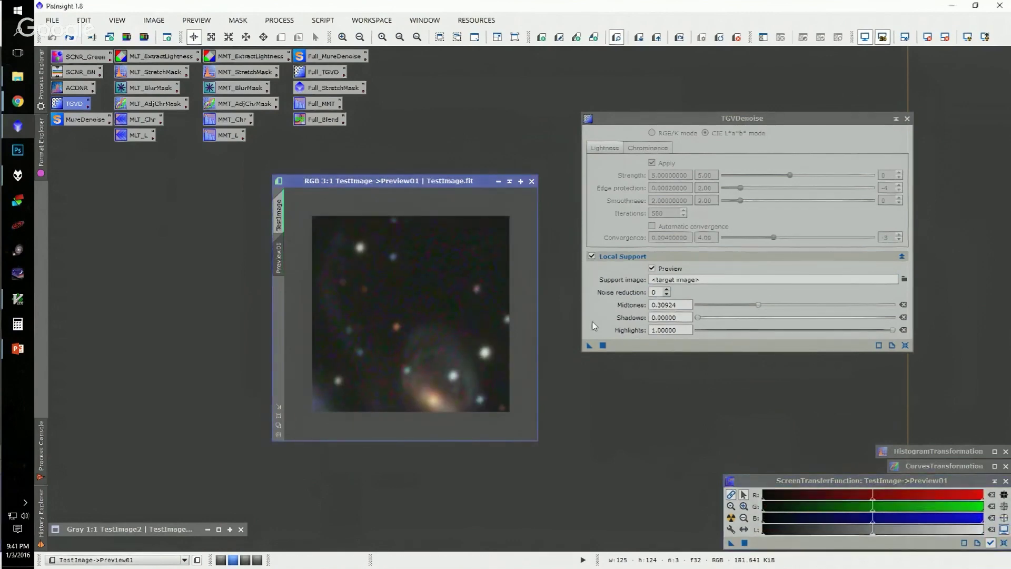
key("ctrl+shift+z")
key("ctrl+shift+z")
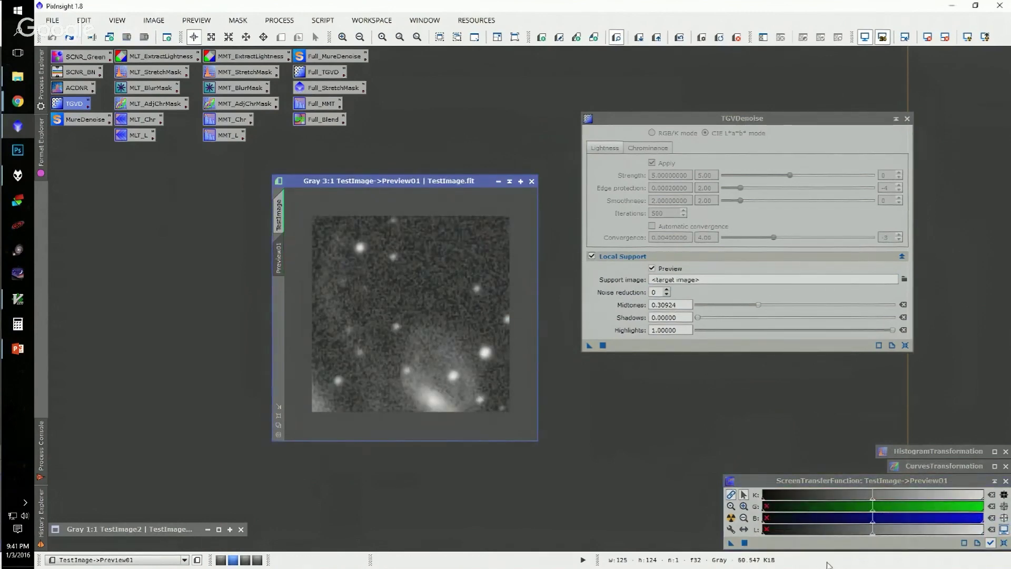
- Render the support image on the full TestImage, compare it, then revert to colour
left_click(279, 215)
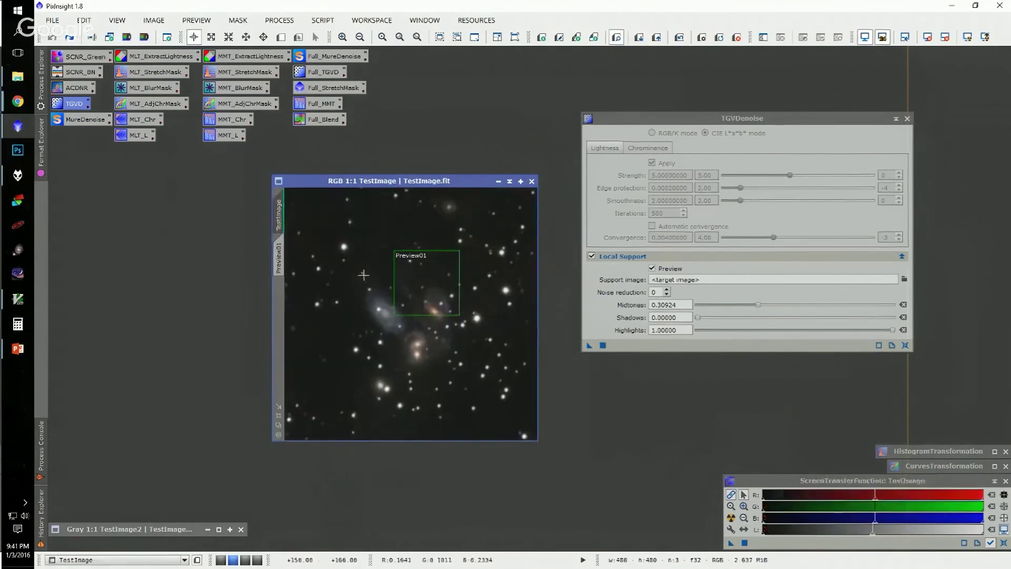
left_click_drag(589, 346, 471, 324)
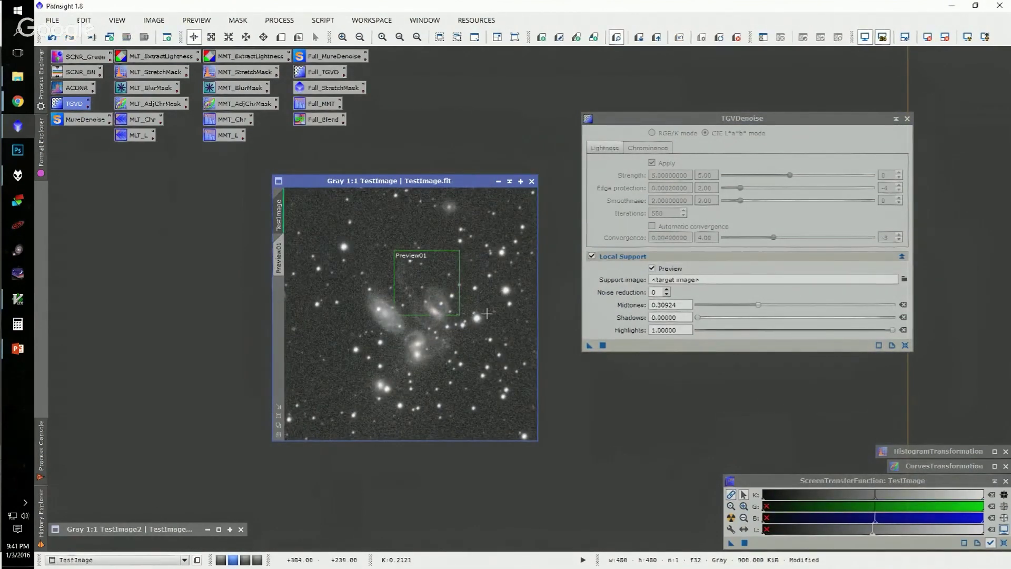
key("ctrl+z")
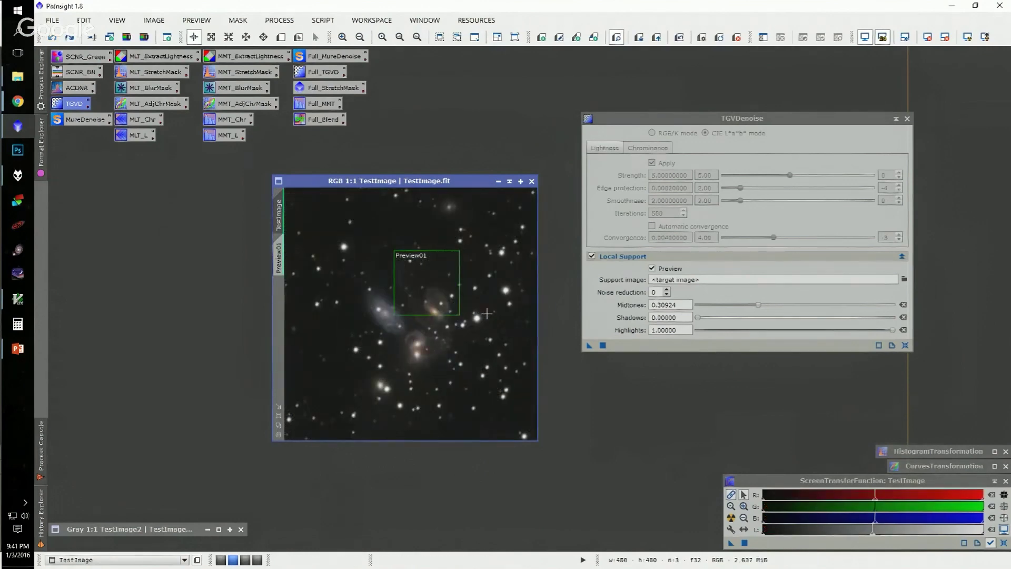
key("ctrl+y")
key("ctrl+z")
key("ctrl+y")
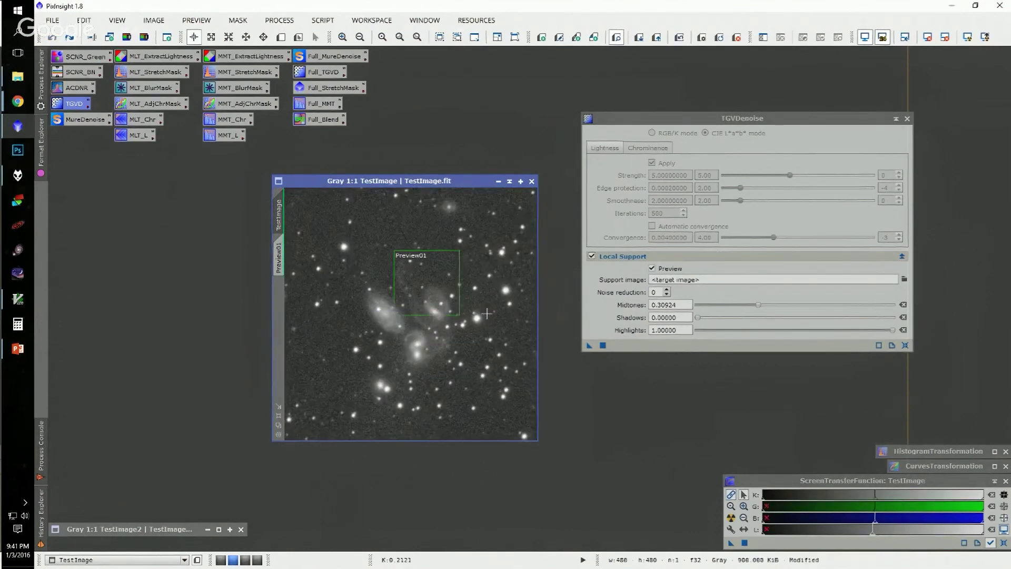
key("ctrl+z")
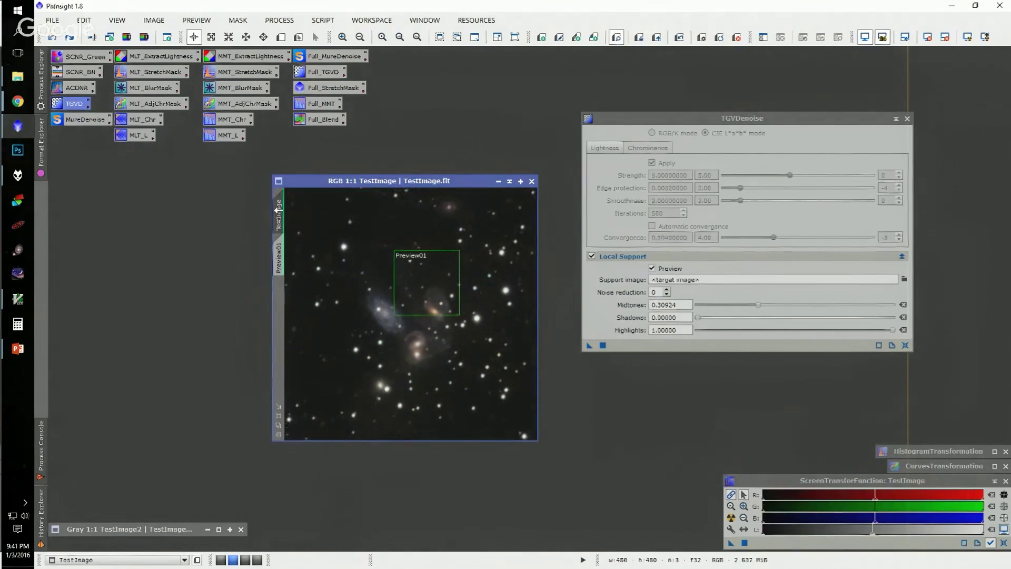
- Revert Preview01 to colour and reselect the support Midtones value 0.30924
double_click(444, 285)
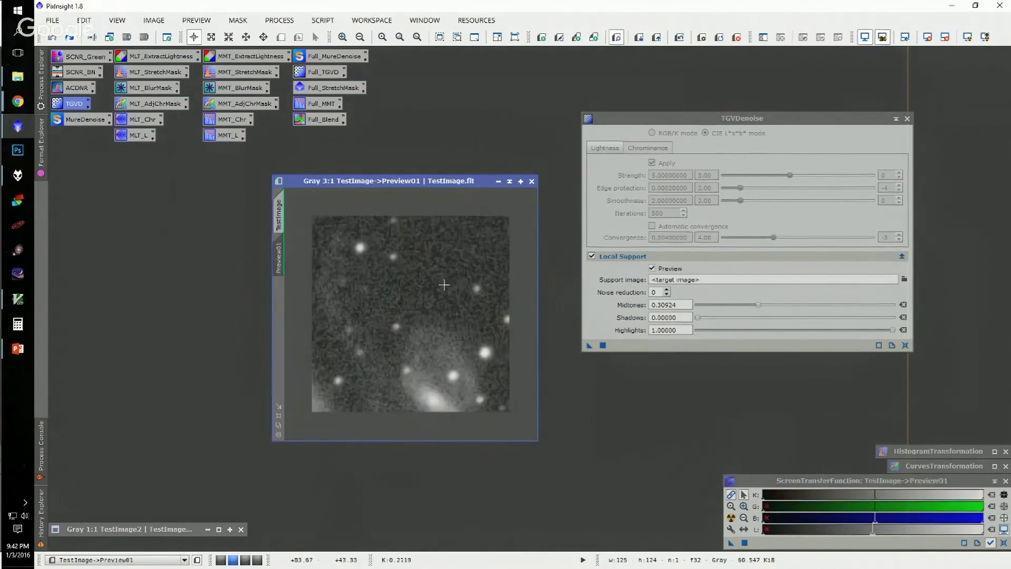
key("ctrl+z")
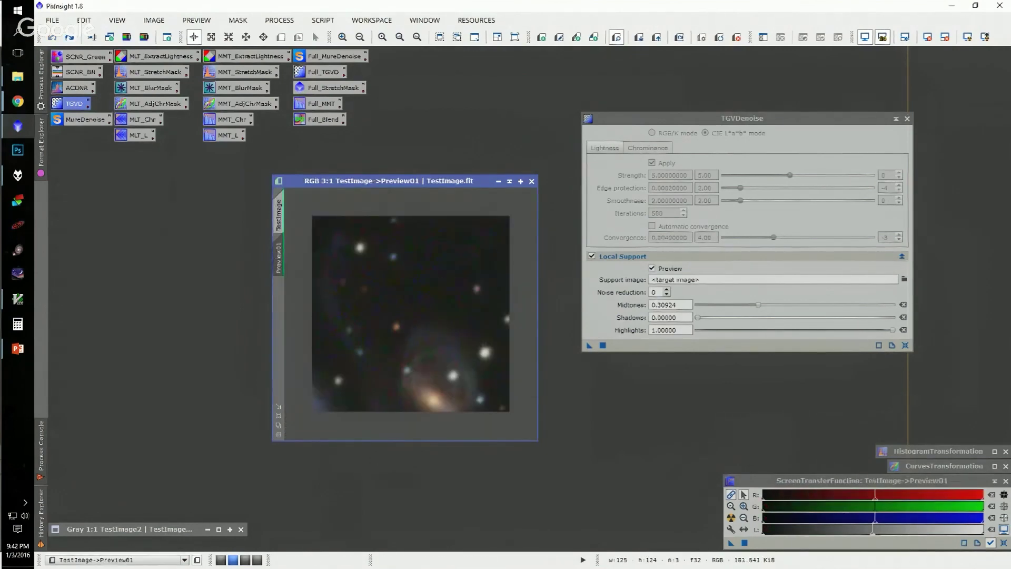
left_click(591, 257)
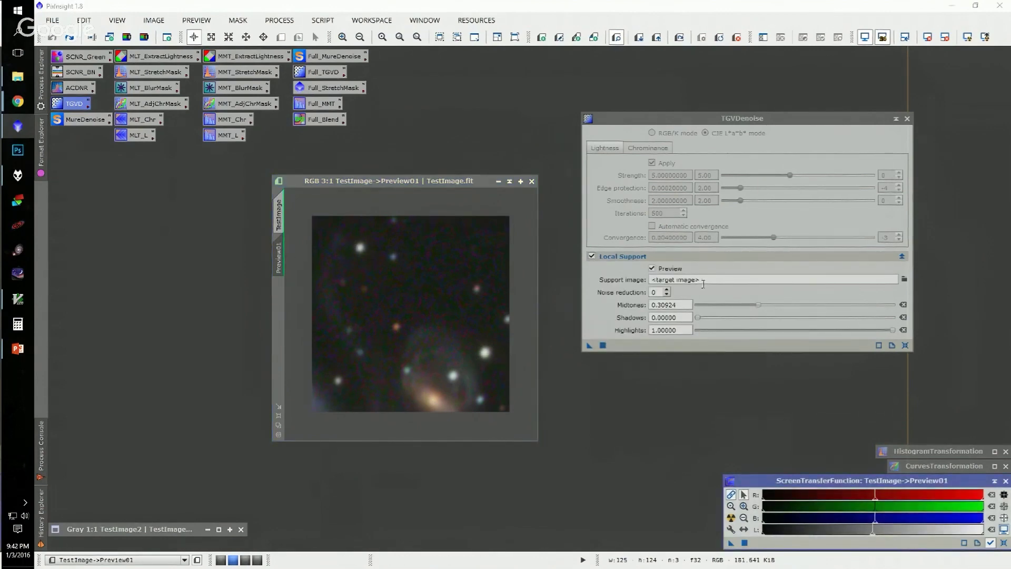
left_click(679, 304)
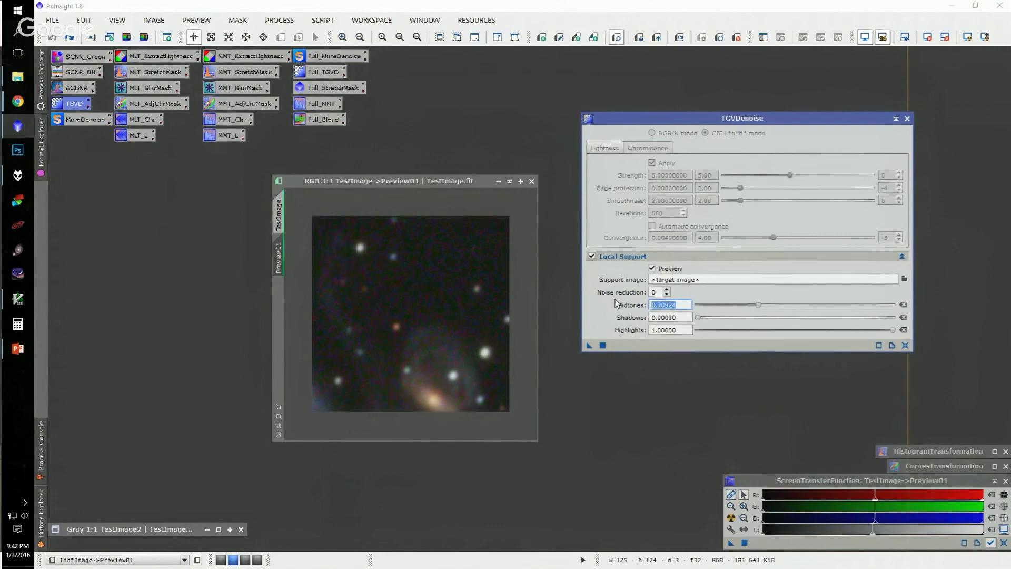
- Target TestImage in HistogramTransformation, lower midtones near 0.304, copy the value, and collapse the tool
double_click(949, 450)
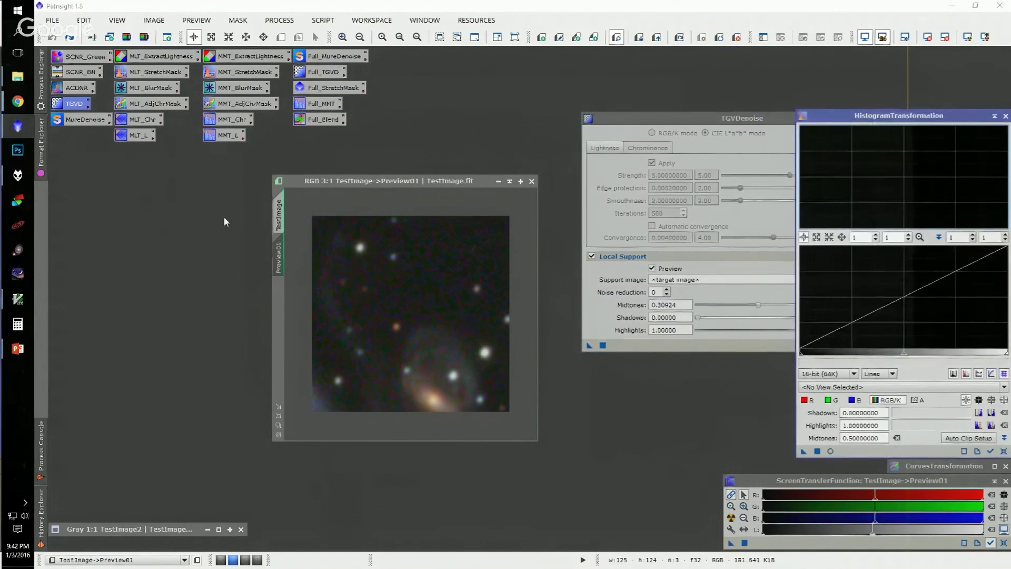
left_click(279, 215)
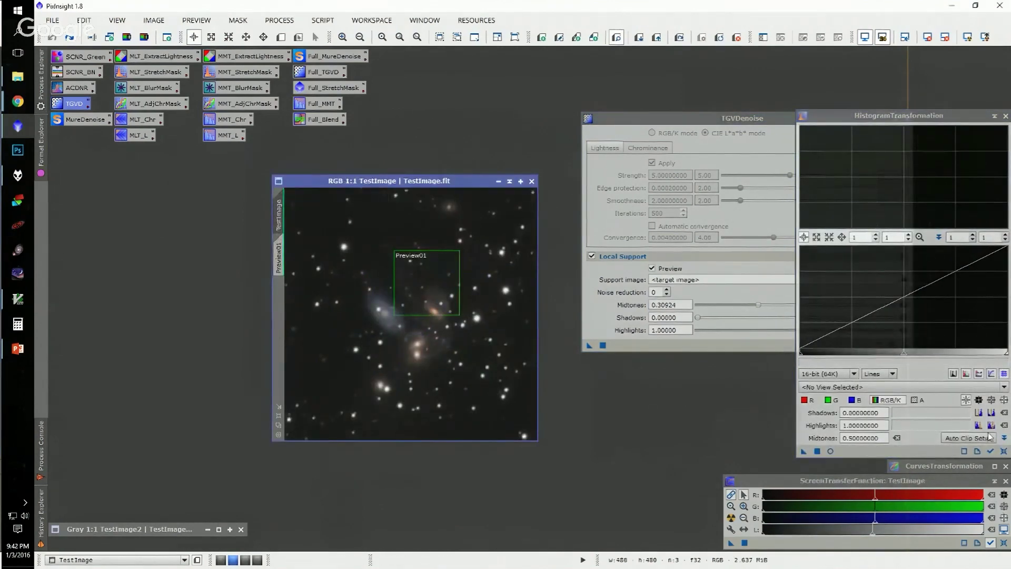
left_click(992, 451)
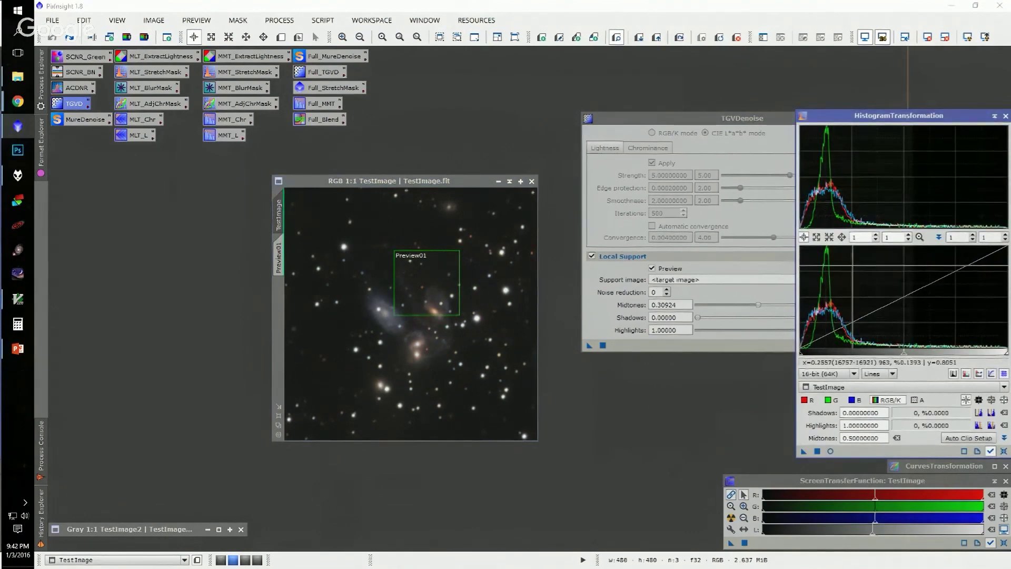
left_click_drag(903, 351, 862, 352)
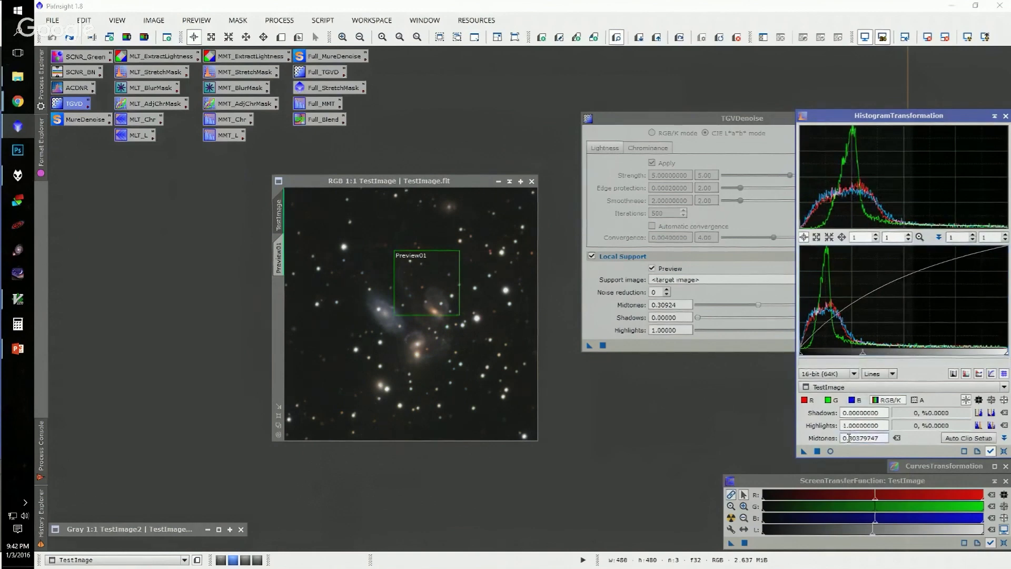
left_click_drag(848, 437, 899, 439)
key("Return")
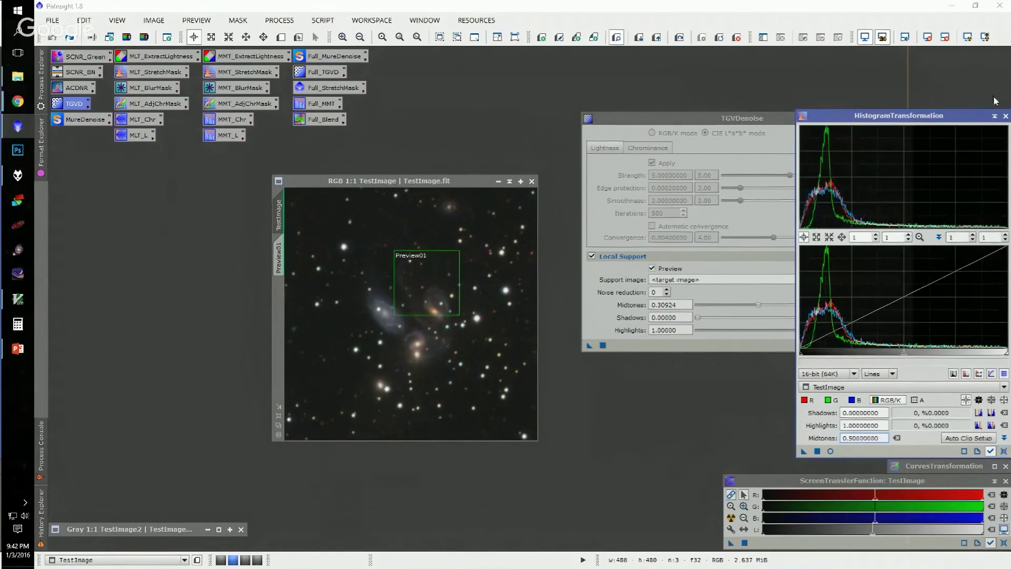
left_click(994, 116)
- Revisit the support Midtones value, re-run the auto screen stretch, and disable Local Support Preview
left_click(674, 304)
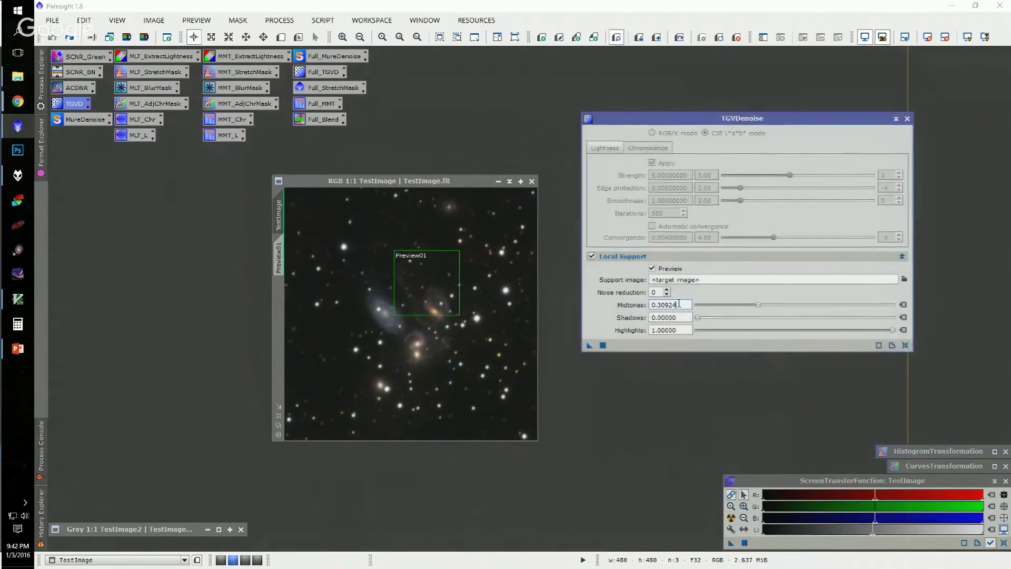
key("Tab")
key("Tab")
left_click(683, 304)
left_click(792, 481)
left_click(1004, 543)
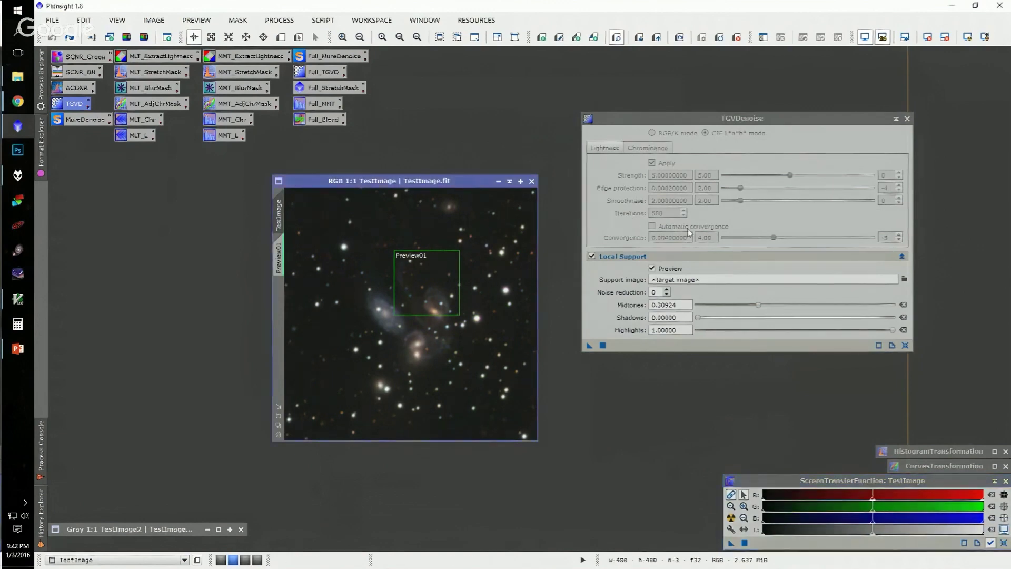
left_click(651, 268)
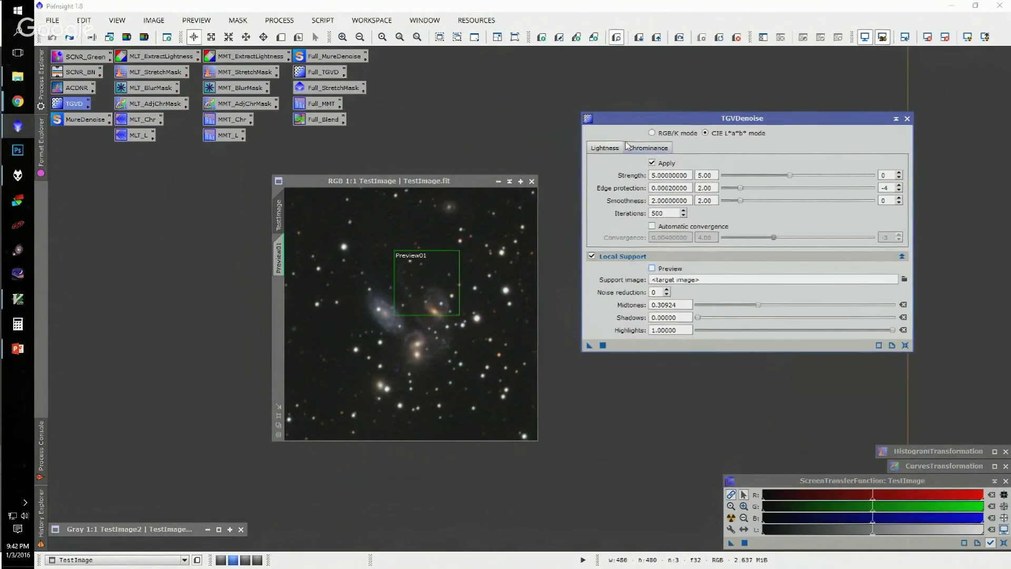
- Enable chrominance noise reduction in TGVDenoise and show Preview01
left_click(651, 163)
left_click(647, 148)
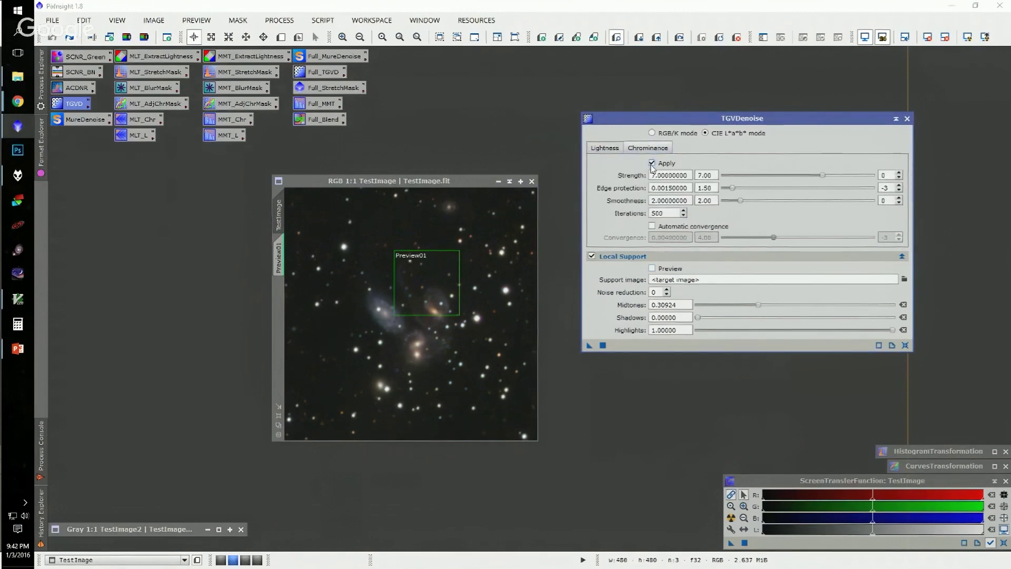
left_click(606, 147)
left_click(647, 147)
left_click(616, 153)
left_click(647, 148)
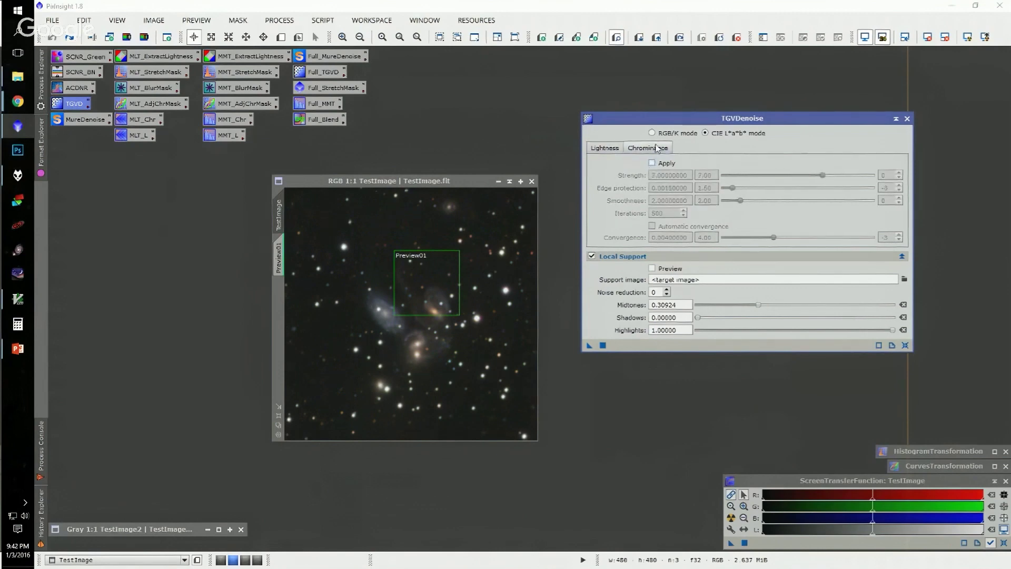
left_click(652, 162)
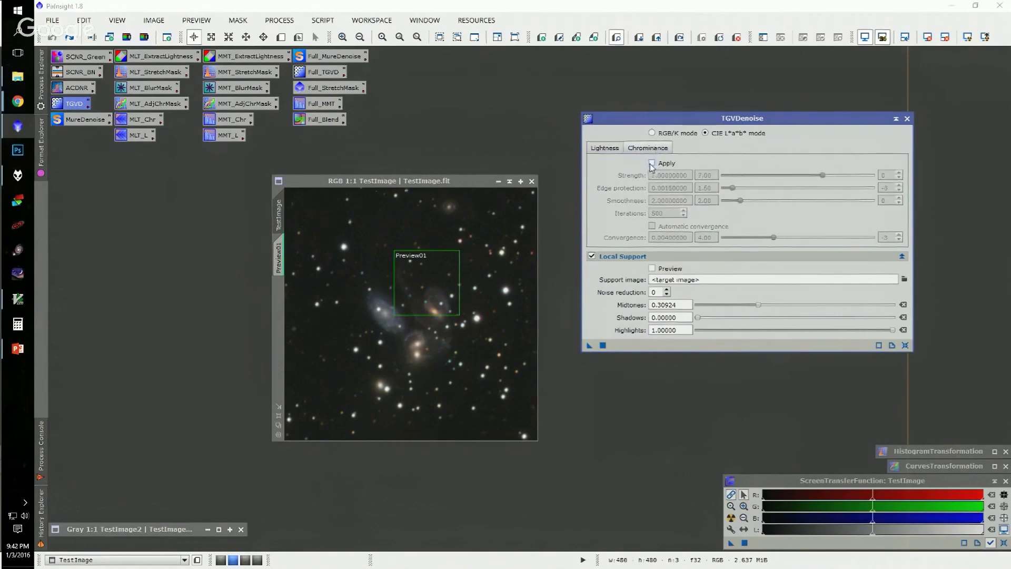
left_click(279, 256)
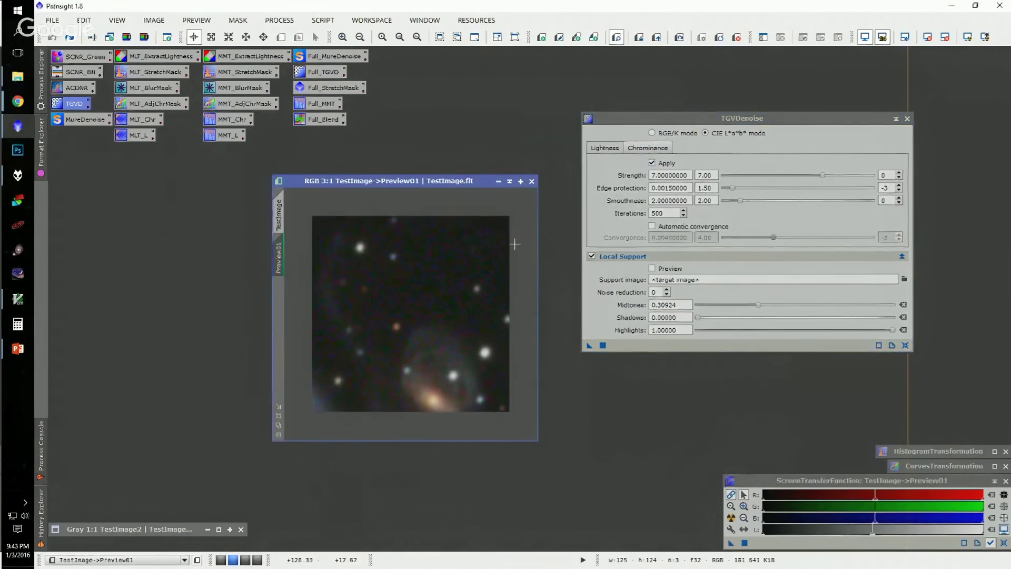
- Set chrominance Edge protection to 2.00 and run TGVDenoise on Preview01
left_click(705, 179)
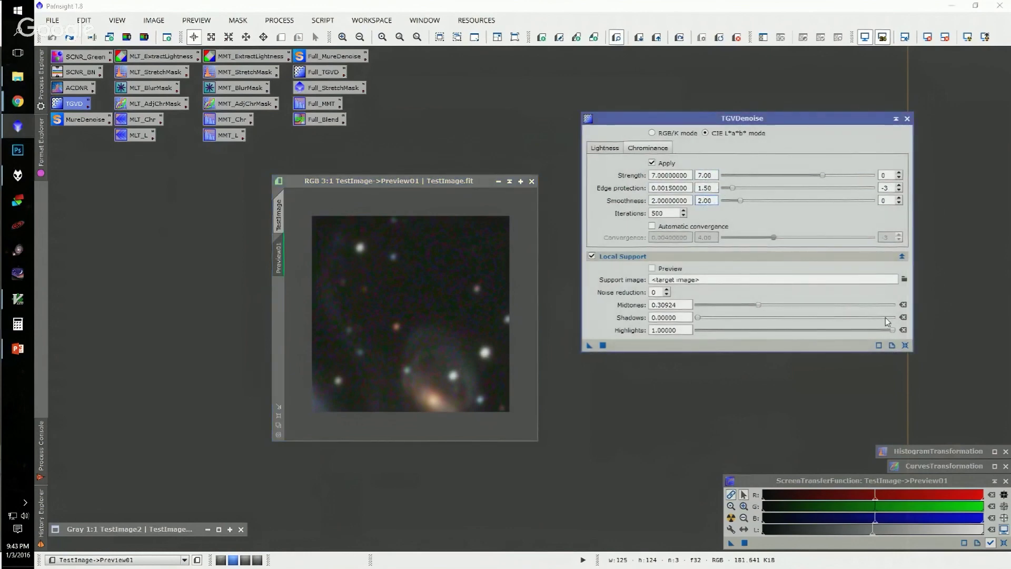
left_click(708, 187)
type("2")
key("Tab")
left_click_drag(588, 348, 468, 281)
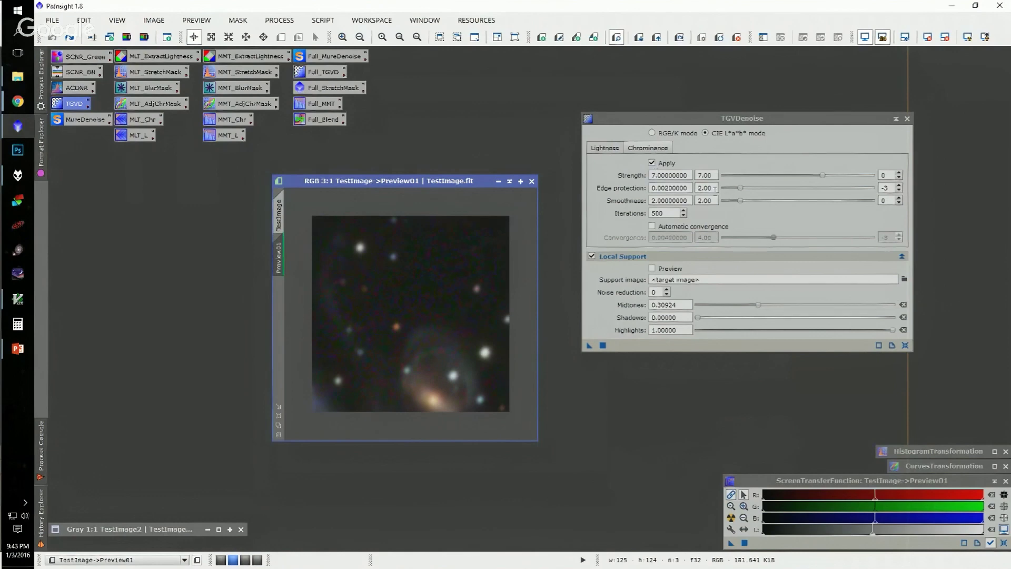
- Lower chrominance Edge protection to 1.50 and denoise Preview01 again
left_click(705, 188)
type("1.5")
key("Return")
left_click_drag(589, 345, 414, 243)
- Re-enable lightness denoising and raise lightness Edge protection to 0.0020
left_click(652, 163)
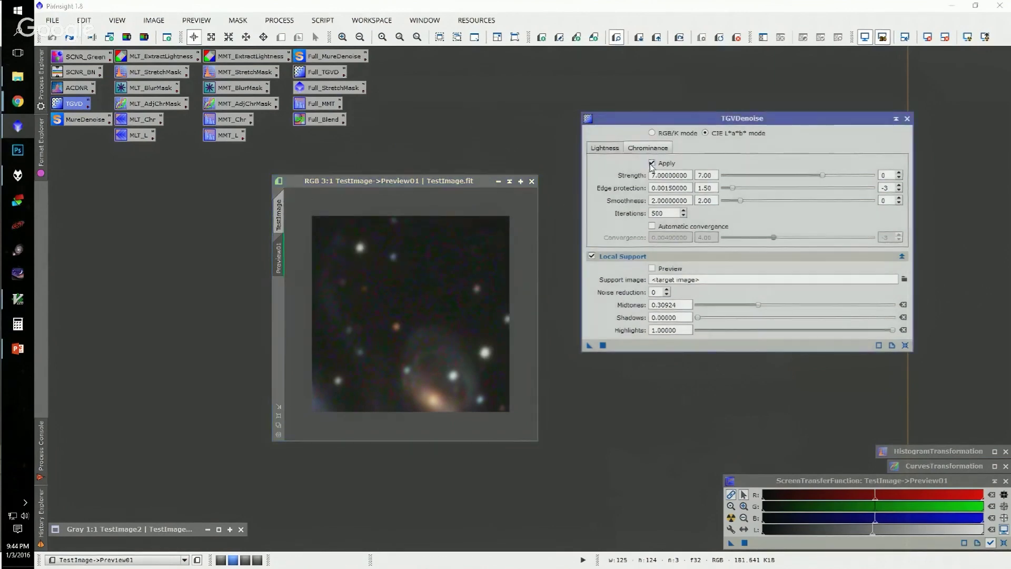
left_click(606, 149)
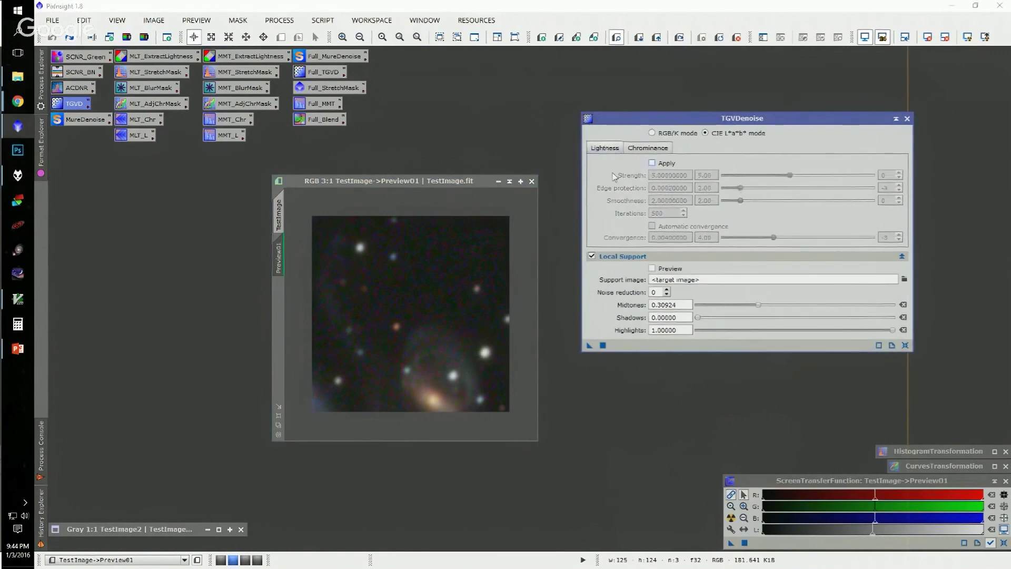
left_click(652, 163)
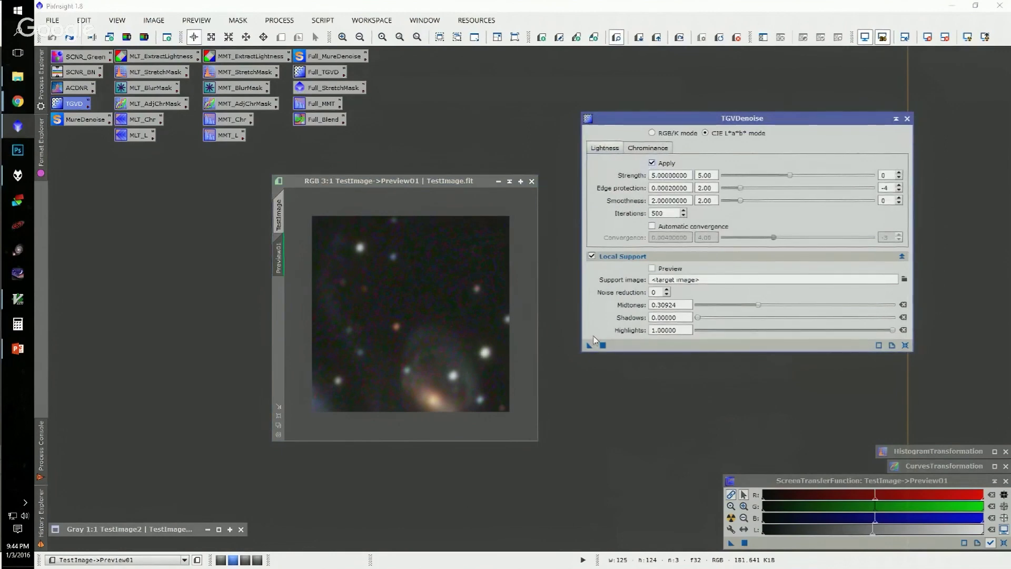
left_click(897, 185)
left_click(708, 188)
- Enable chrominance denoising with Edge protection 1.50 and run TGVDenoise on Preview01
left_click(649, 146)
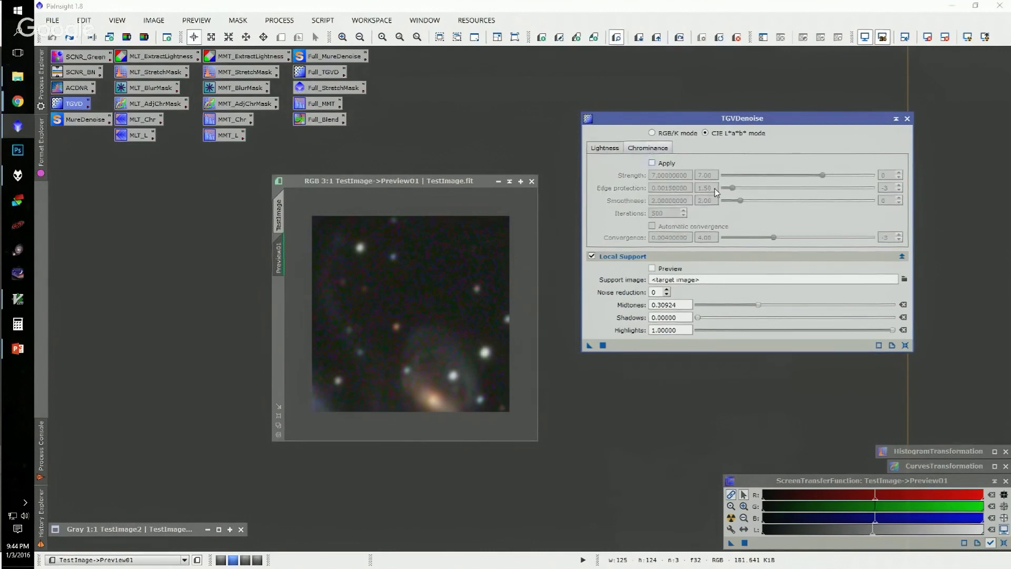
left_click(651, 163)
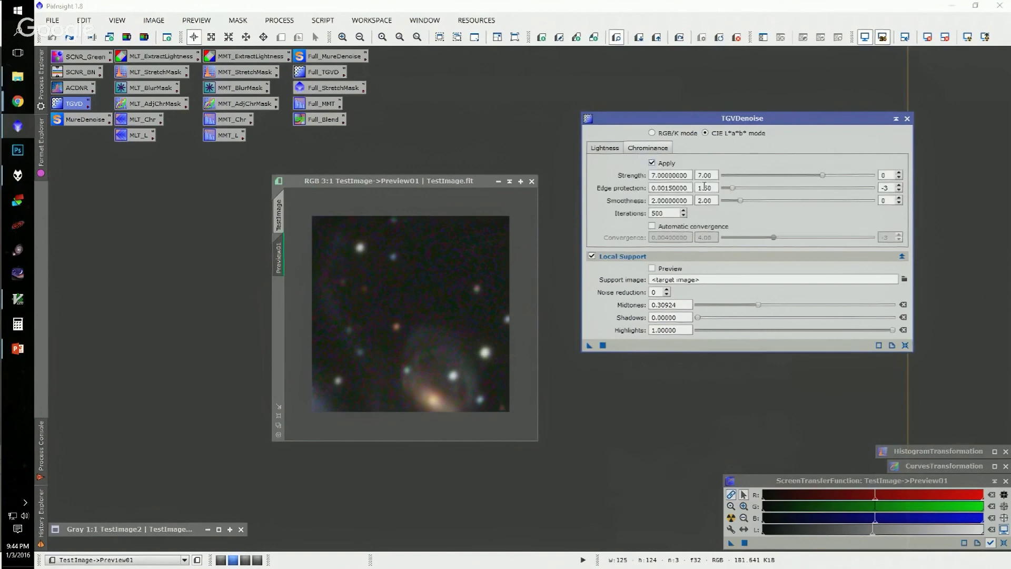
left_click(705, 188)
type("1.50")
left_click(611, 145)
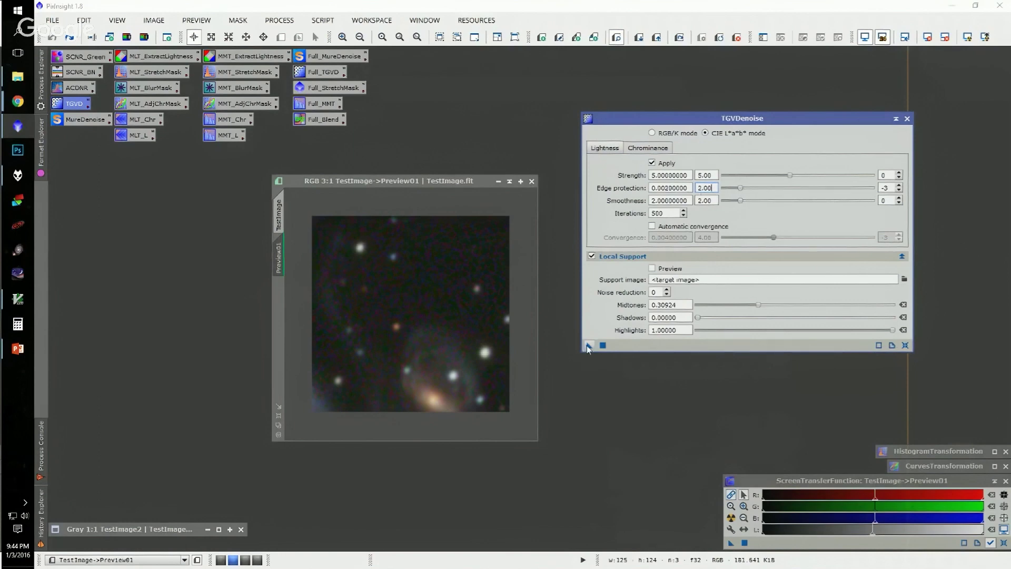
left_click_drag(589, 346, 427, 266)
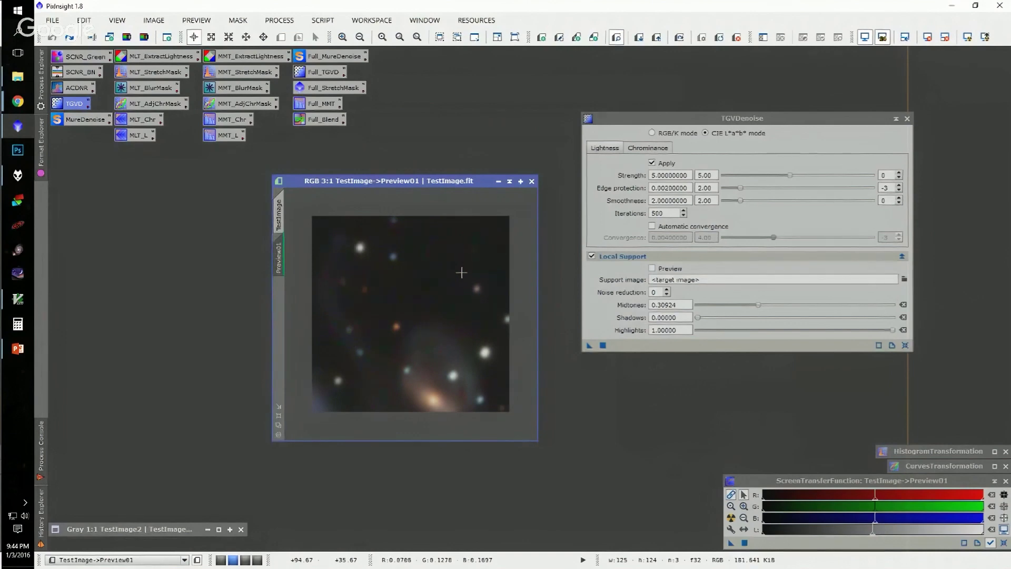
- Lower lightness Edge protection to 0.0010 and run TGVDenoise on Preview01
left_click(605, 149)
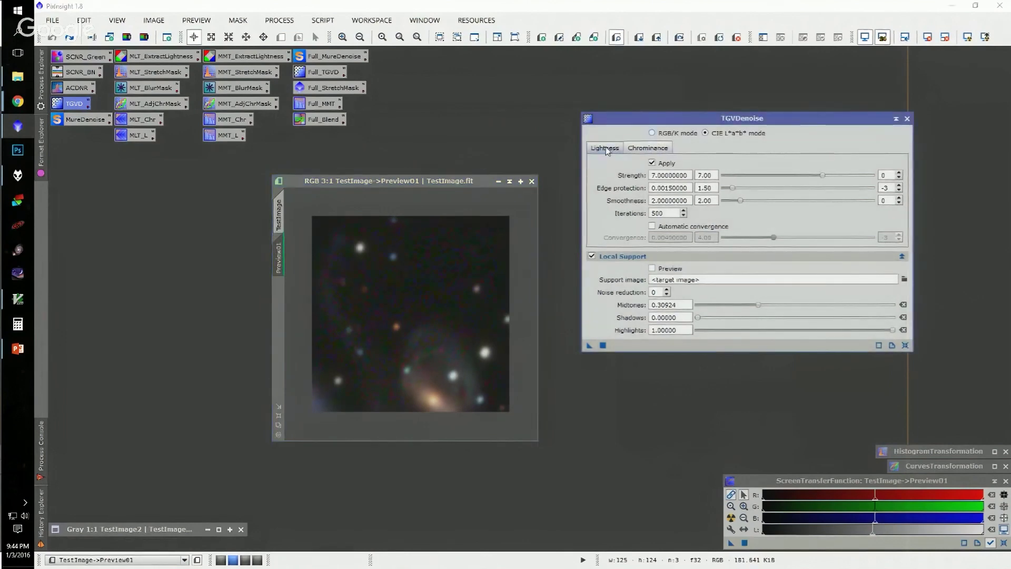
left_click(647, 148)
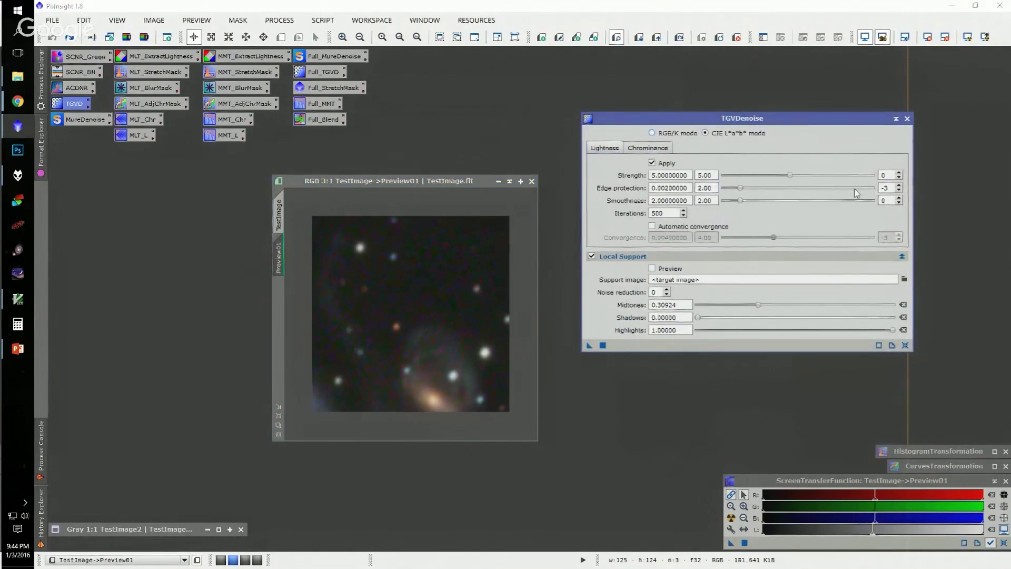
left_click_drag(740, 188, 723, 188)
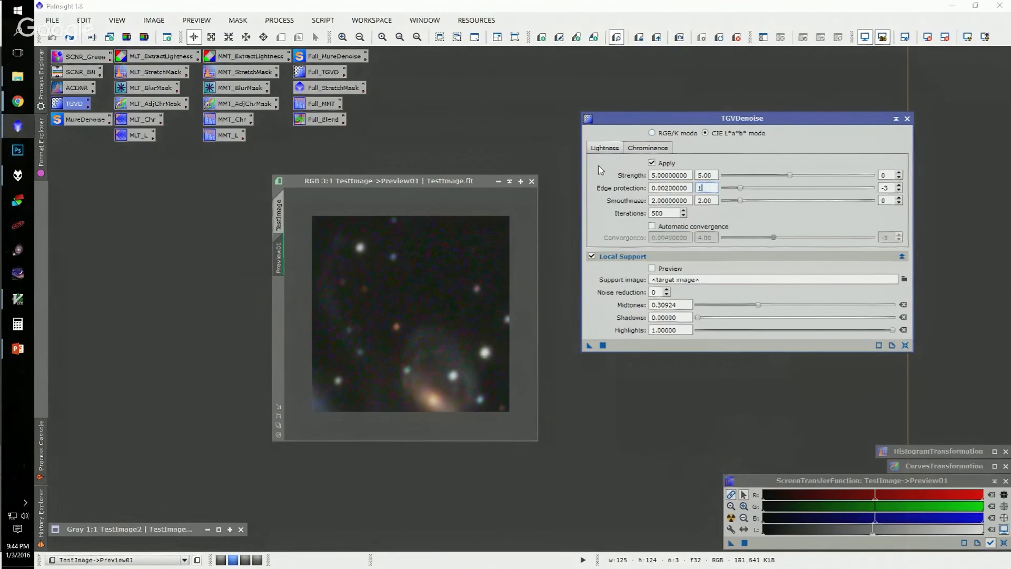
left_click(651, 163)
left_click(651, 163)
left_click_drag(589, 345, 416, 252)
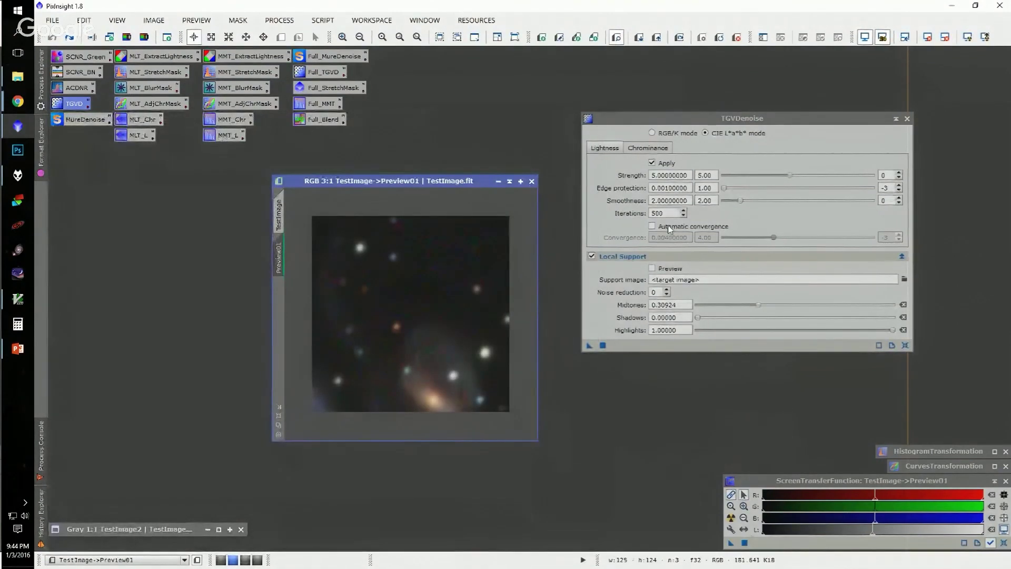
- Set lightness Edge protection to 0.0005 and apply it to the preview
left_click(900, 191)
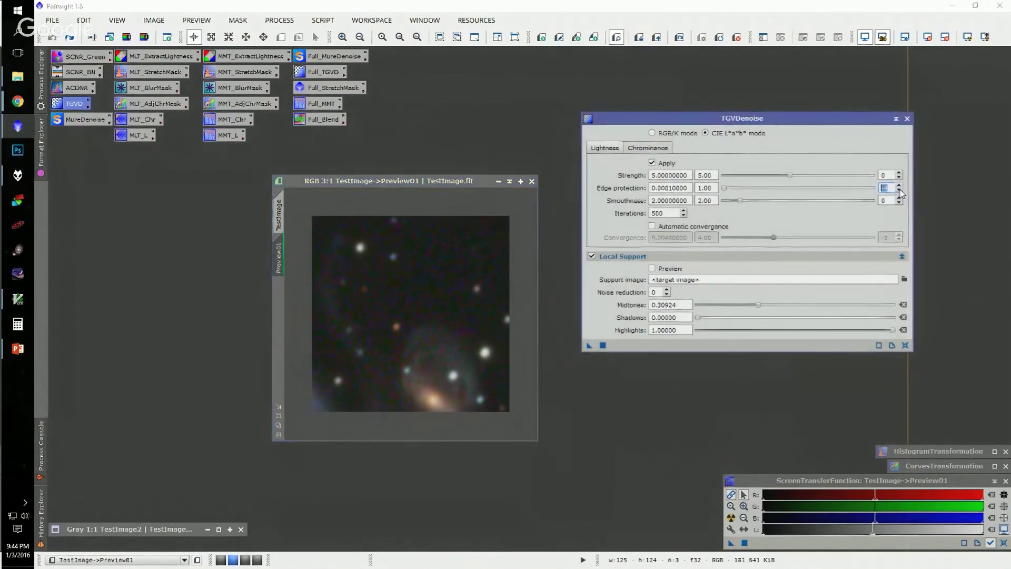
double_click(715, 188)
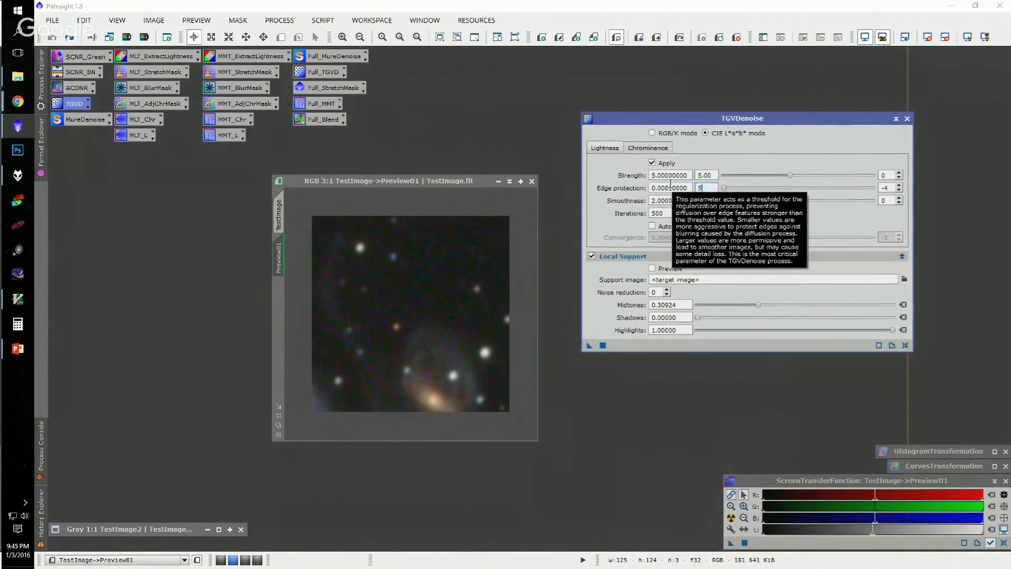
type("5")
key("Tab")
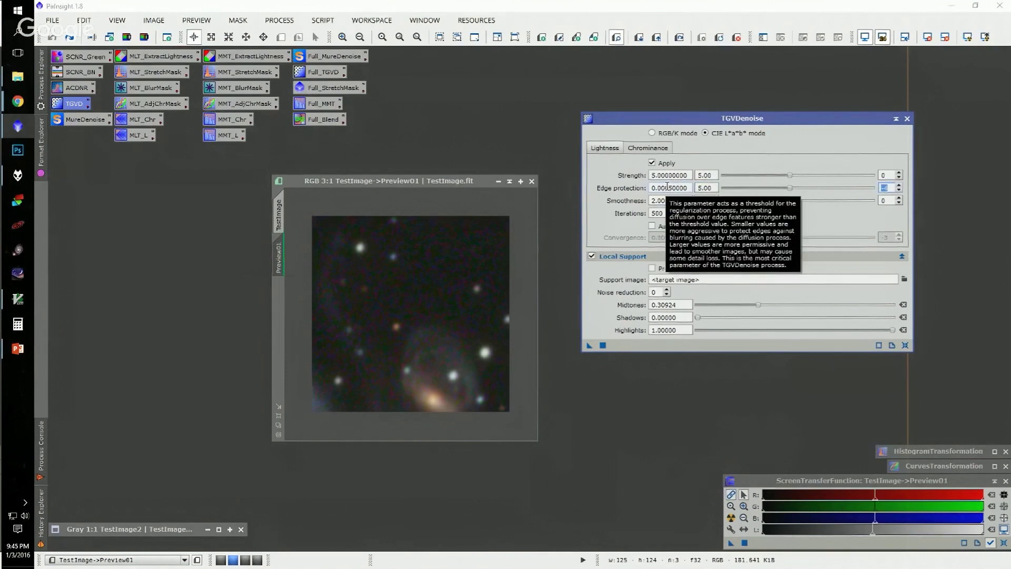
left_click(589, 348)
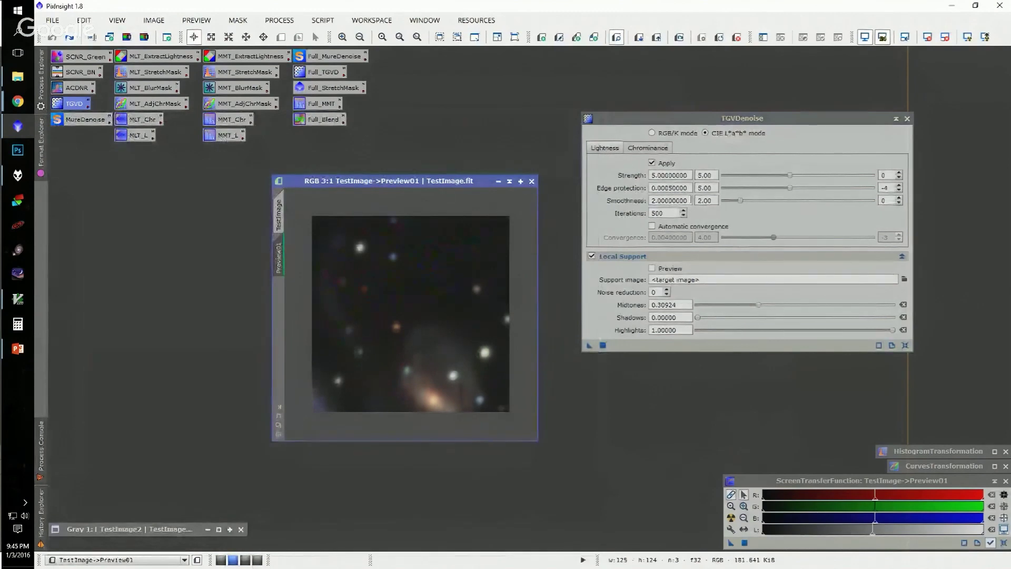
- Set lightness Edge protection to 0.0002 and denoise Preview01 again
double_click(708, 187)
type("2")
key("Tab")
left_click_drag(580, 351, 444, 259)
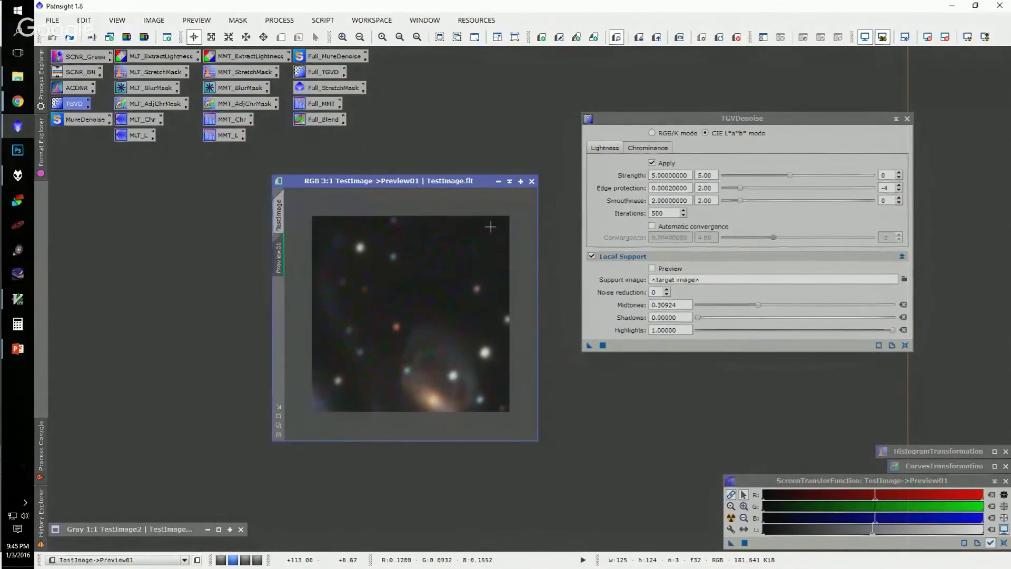
- Run TGVDenoise at lightness edge protection 0.0002 on Preview01 and compare with the noisy original
left_click(647, 148)
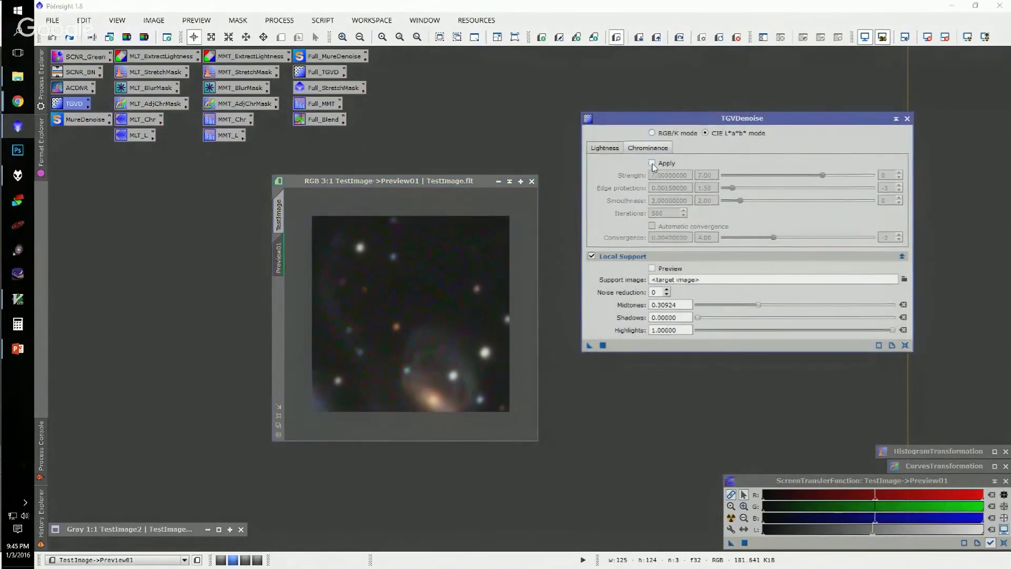
left_click(606, 148)
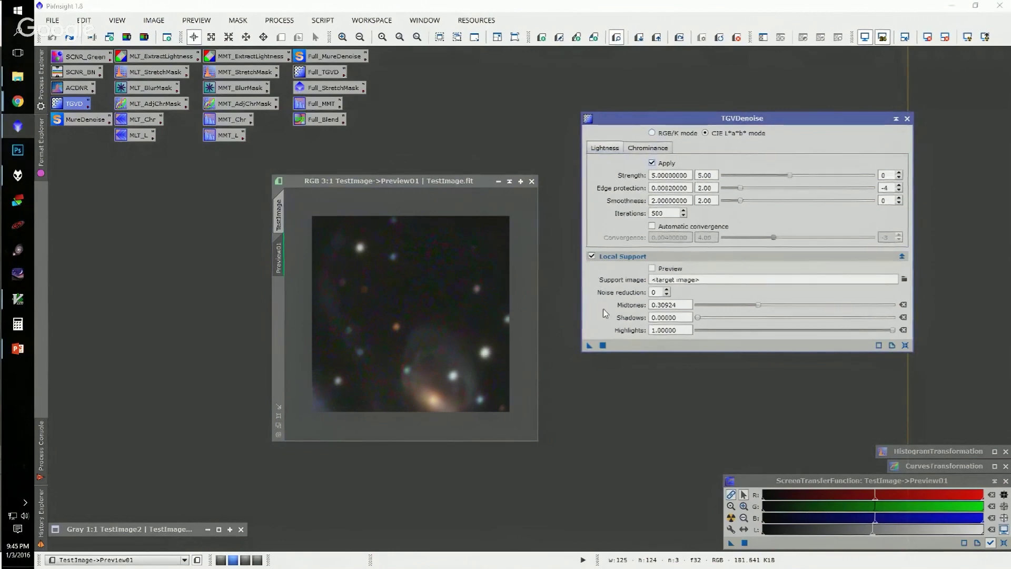
left_click_drag(588, 345, 416, 235)
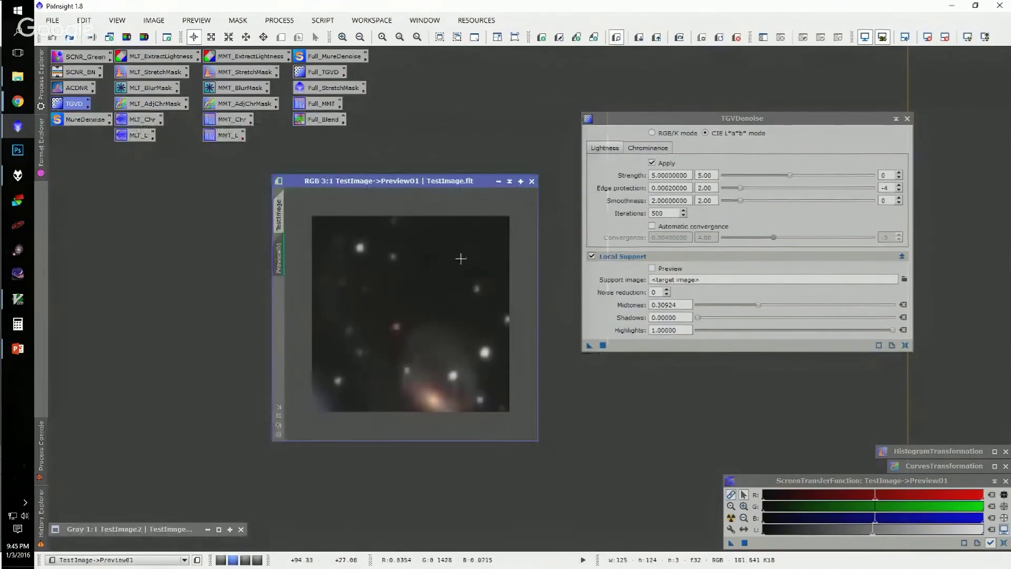
key("ctrl+shift+z")
- Apply TGVDenoise to the full TestImage instead of Preview01, then close the TGVDenoise tool
left_click(278, 217)
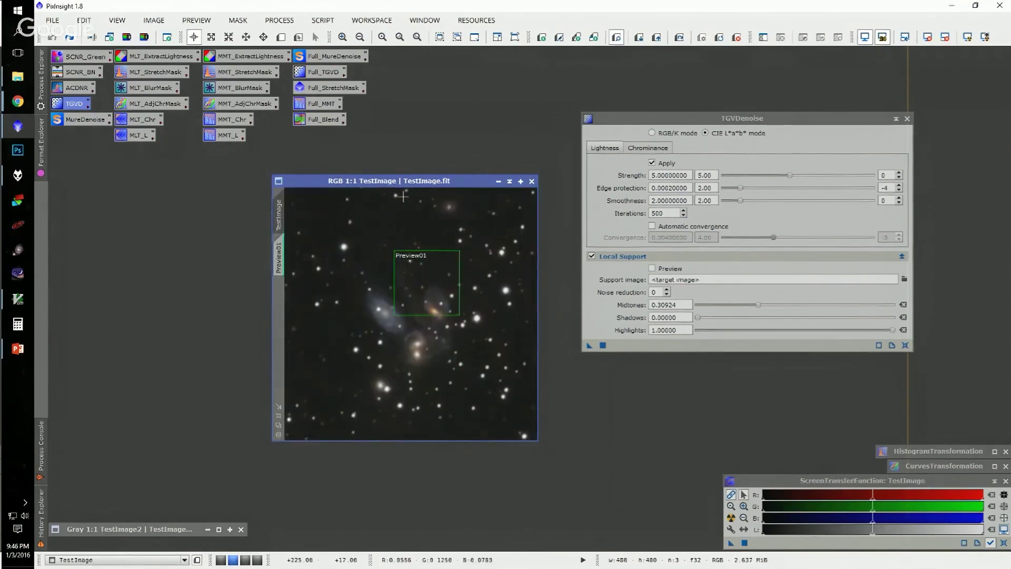
left_click_drag(589, 347, 437, 376)
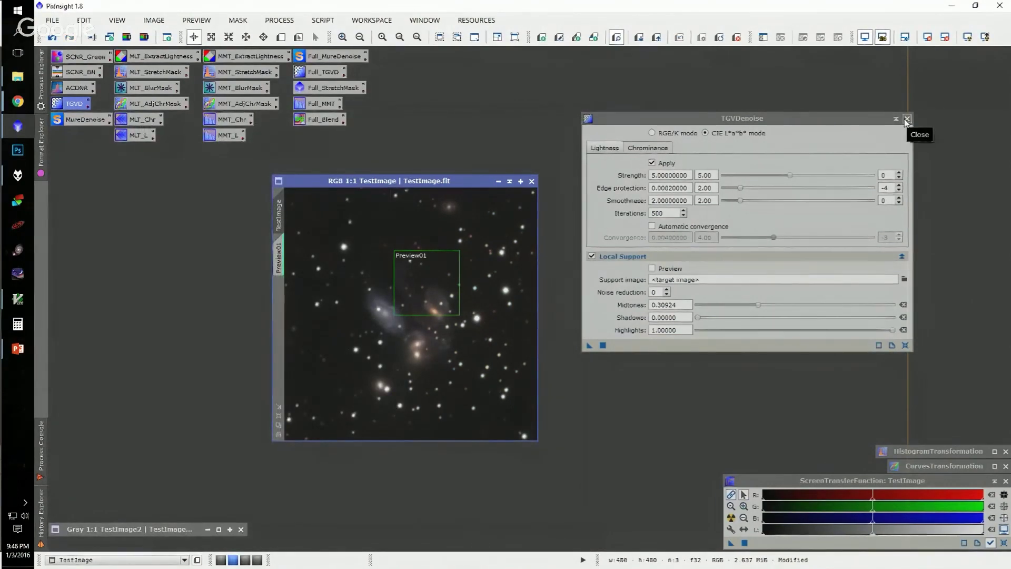
left_click(906, 119)
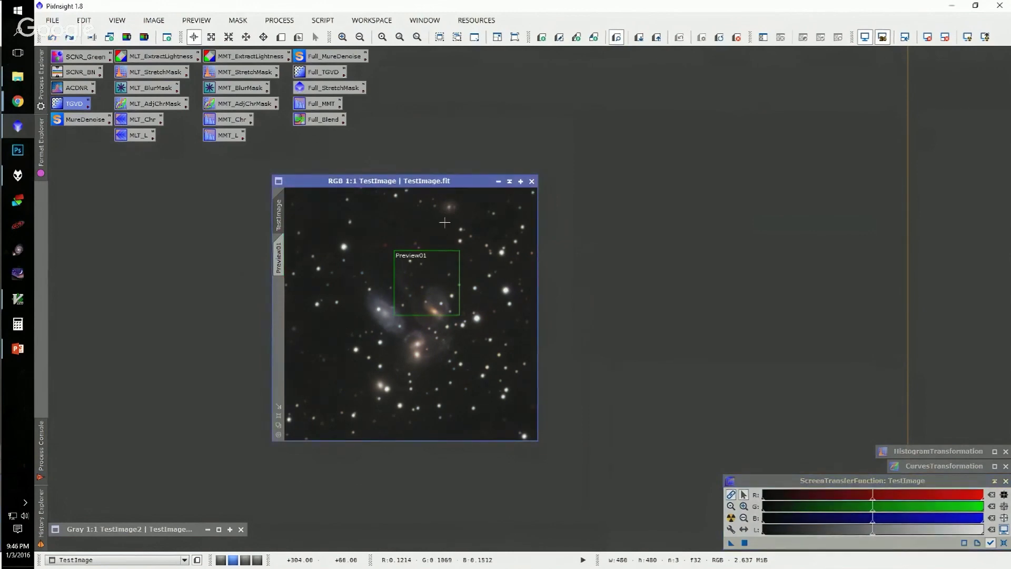
- Toggle undo/redo repeatedly to compare the original and denoised TestImage, ending on the denoised result
key("ctrl+z")
key("ctrl+y")
key("ctrl+z")
key("ctrl+y")
key("ctrl+z")
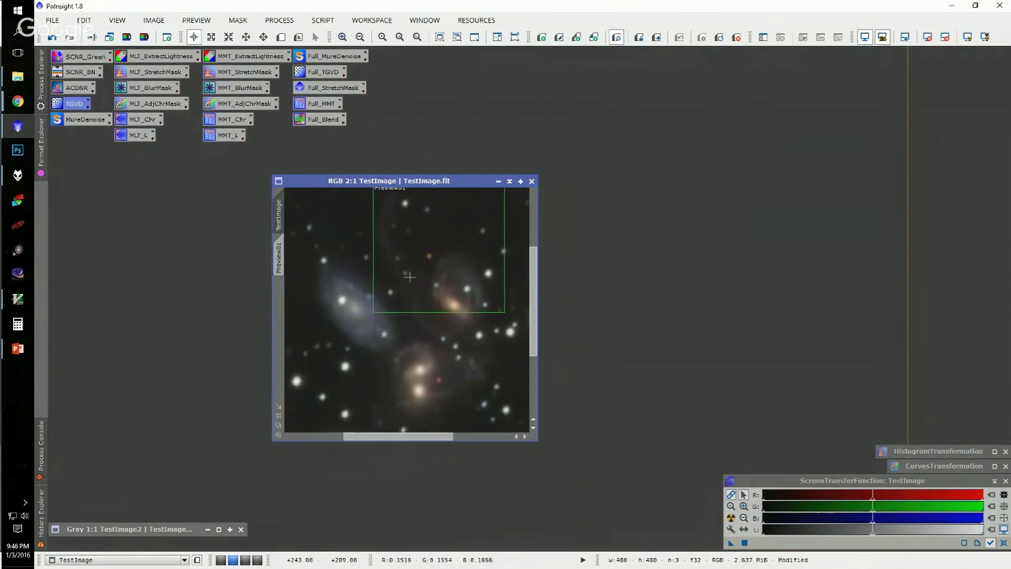
key("ctrl+y")
key("ctrl+z")
key("ctrl+y")
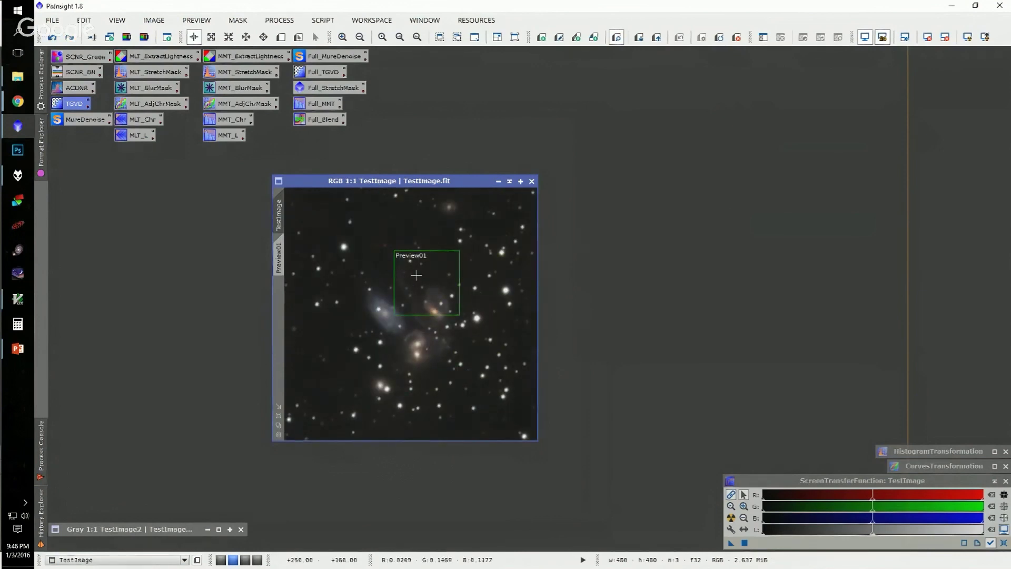
- Strengthen the screen stretch by raising shadows and brightening midtones, then zoom to inspect the remaining noise
left_click_drag(863, 507, 841, 507)
left_click_drag(763, 499, 779, 503)
left_click_drag(849, 504, 782, 500)
scroll(390, 211, "up", 1)
scroll(439, 235, "down", 1)
scroll(391, 215, "up", 1)
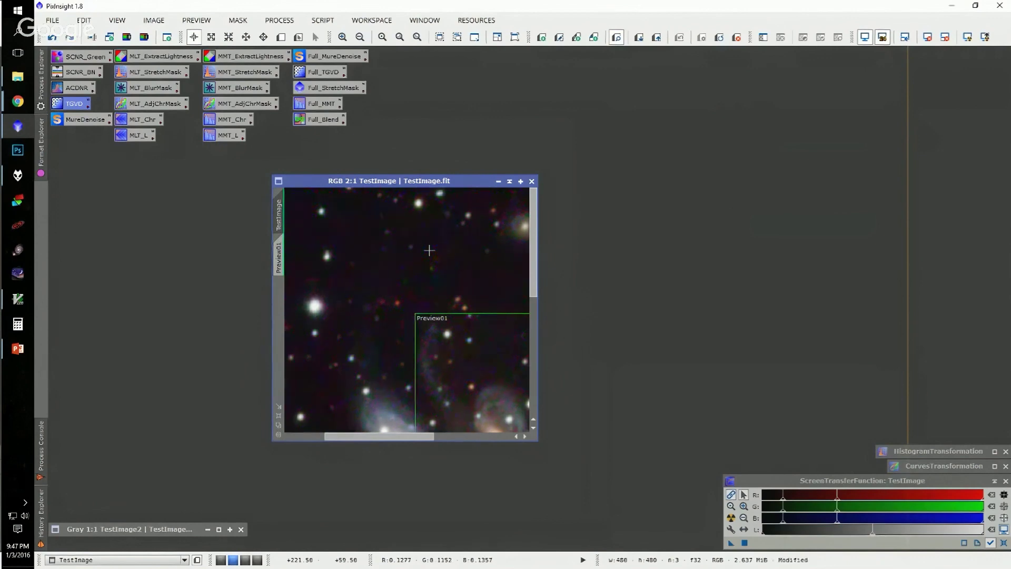
scroll(402, 264, "down", 1)
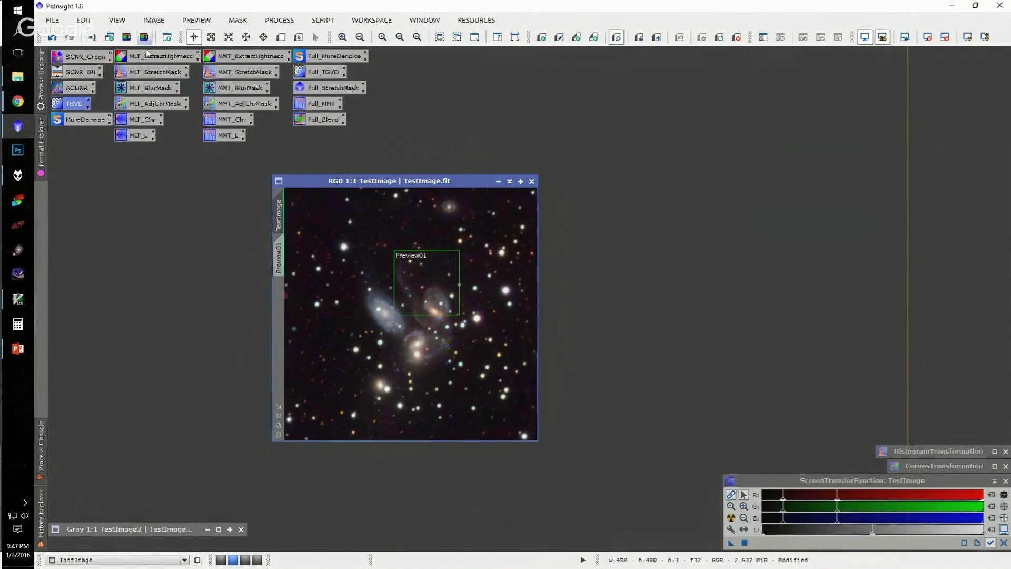
- Extract TestImage's lightness as a new image, TestImage_L, and place it beside the colour image
left_click(153, 20)
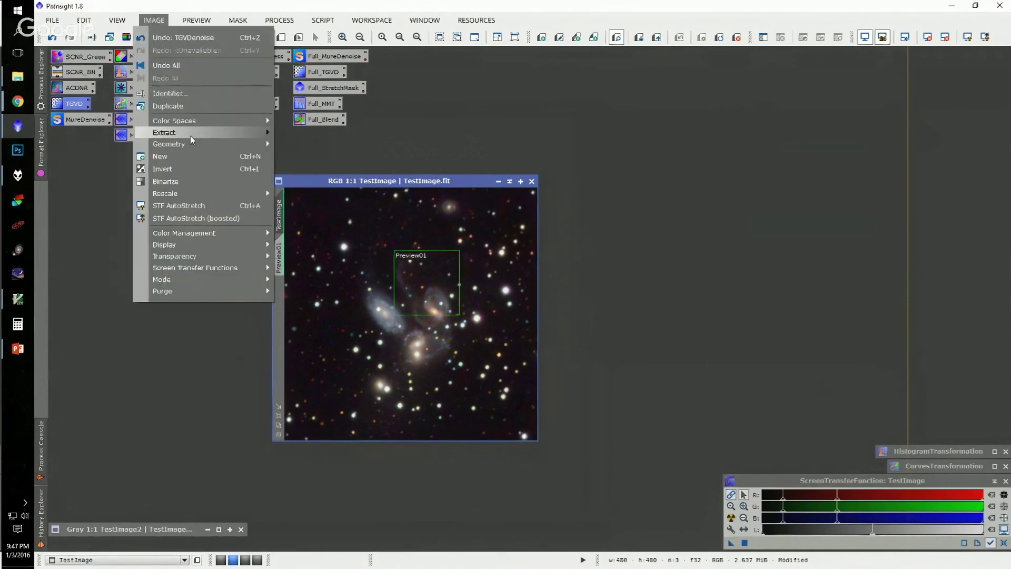
mouse_move(191, 134)
left_click(286, 135)
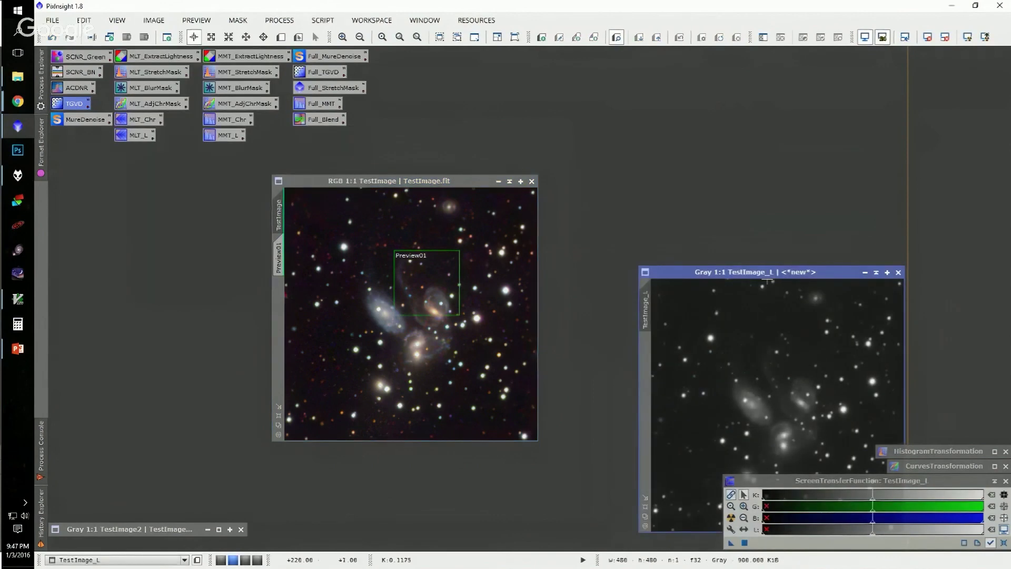
left_click_drag(766, 274, 666, 168)
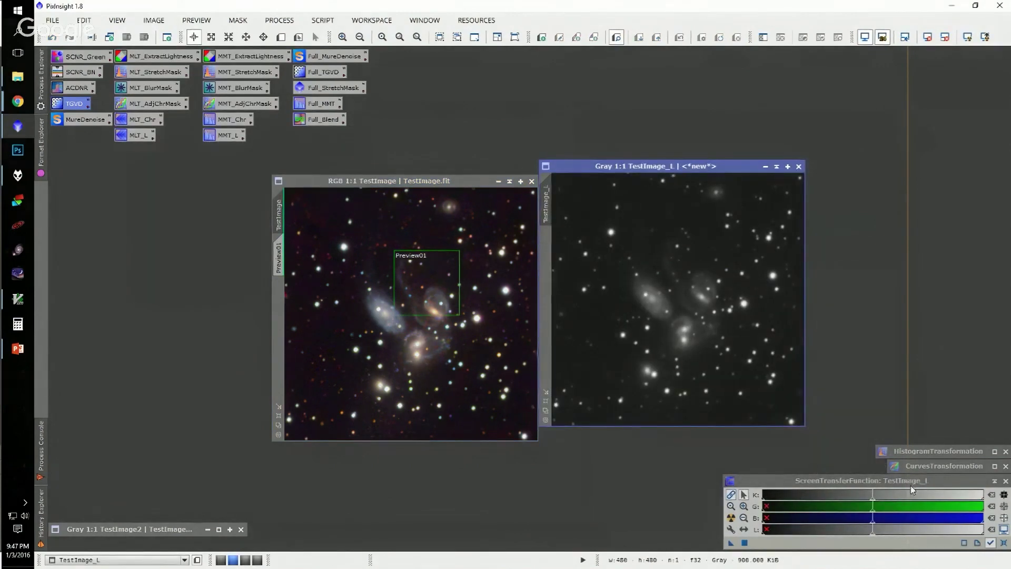
- Stretch TestImage_L hard with HistogramTransformation (slight highlight clip, midtones far left), then reactivate the colour TestImage
left_click(929, 456)
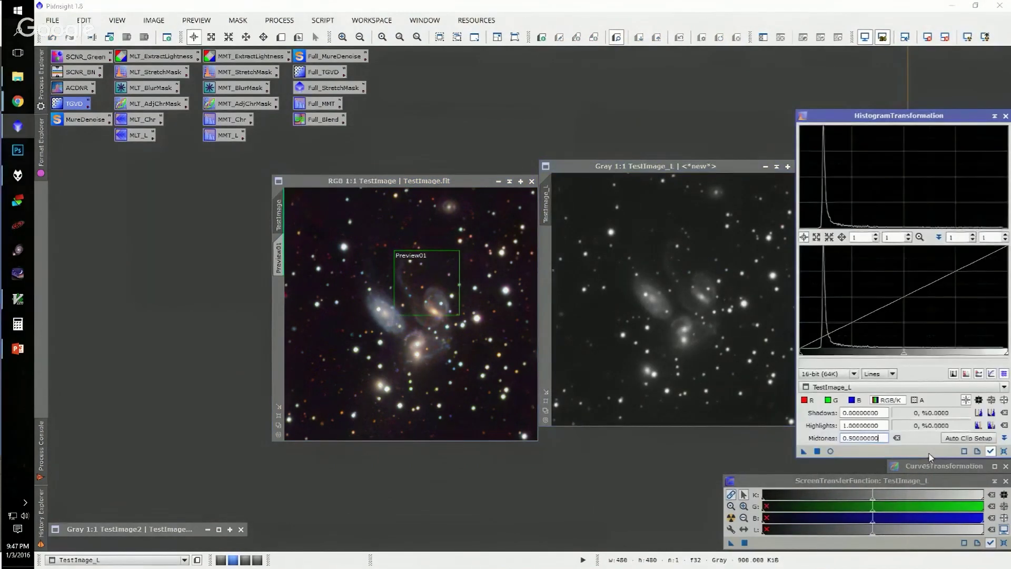
left_click(977, 425)
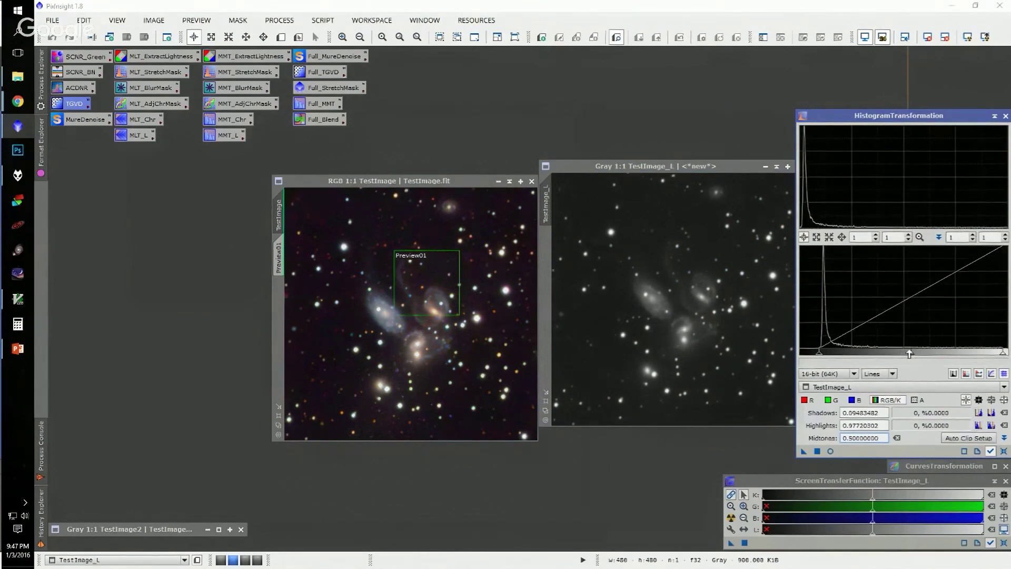
left_click_drag(909, 353, 819, 363)
left_click_drag(803, 450, 677, 316)
left_click(1003, 451)
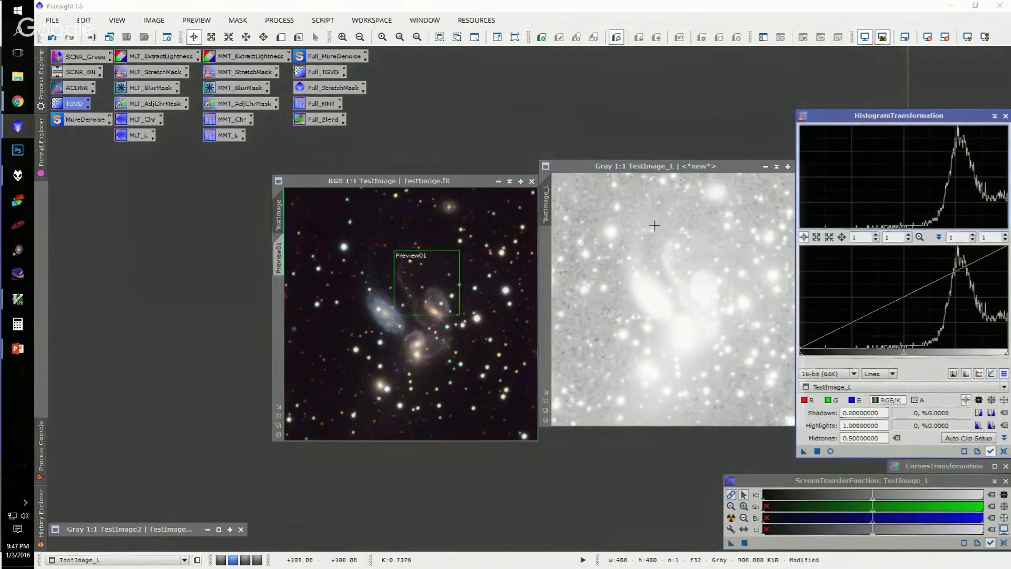
left_click_drag(659, 173, 665, 187)
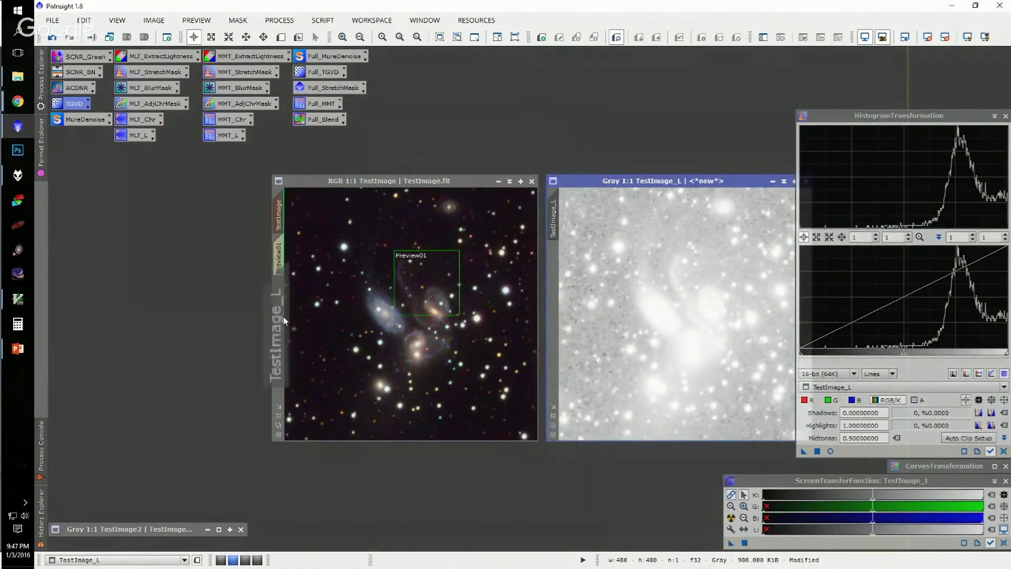
left_click(419, 187)
- Hide the red mask overlay, load the saved MMT_L settings and use 8 layers
left_click(818, 38)
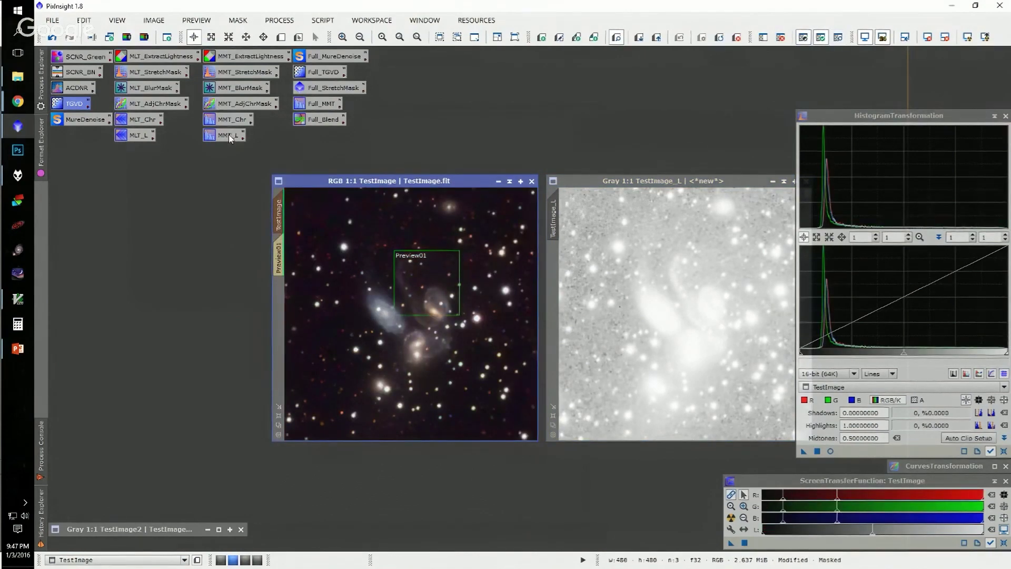
double_click(230, 138)
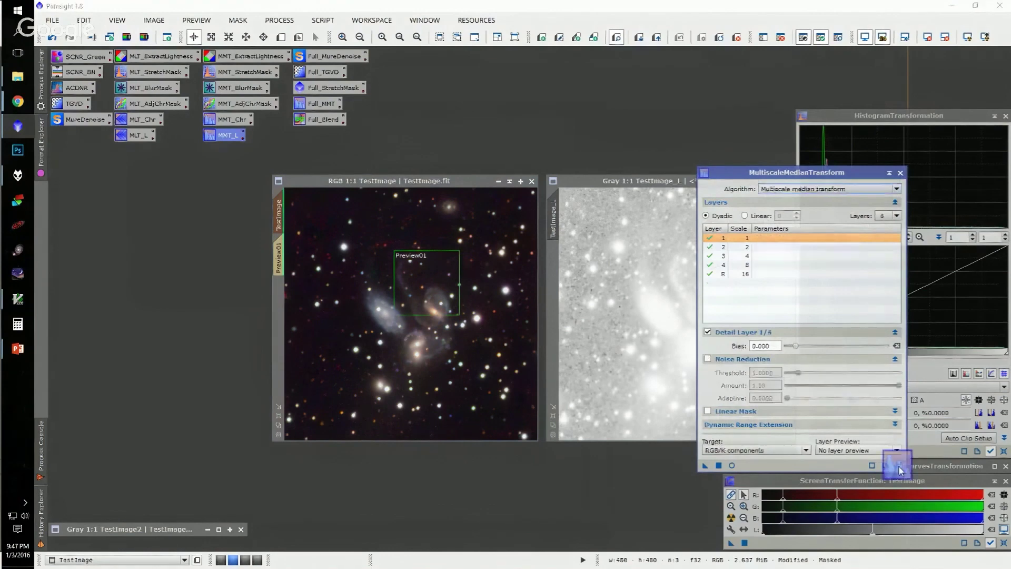
left_click(887, 216)
left_click(887, 283)
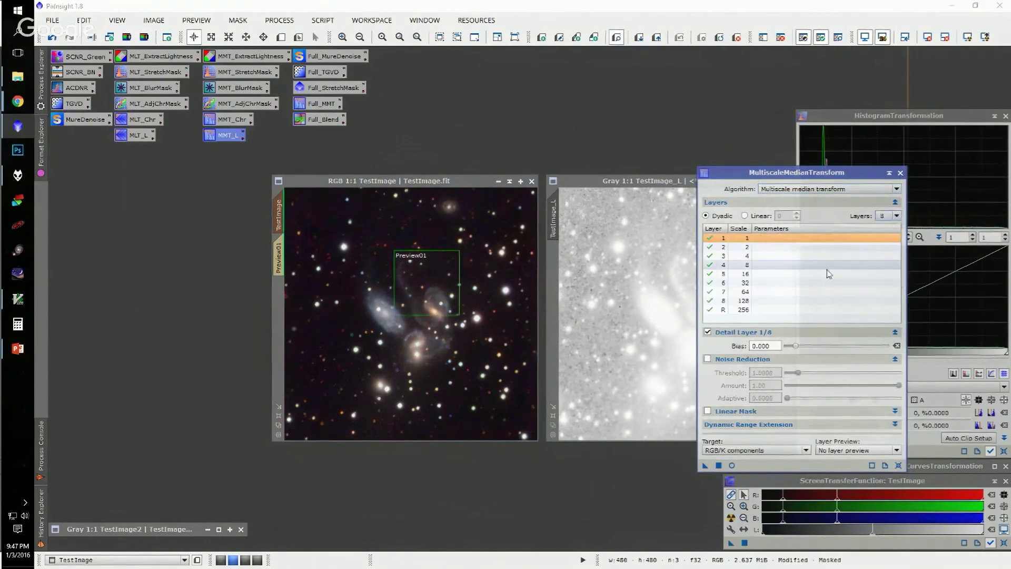
- Enable noise reduction on layers 1-3 with a threshold of 10 each
left_click(708, 359)
double_click(776, 374)
type("10")
key("Return")
left_click(763, 247)
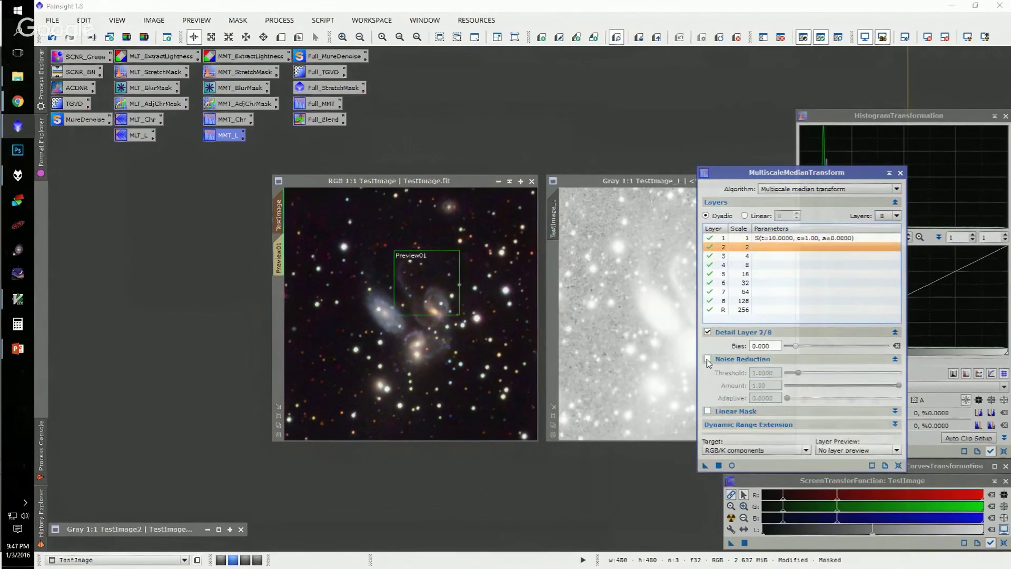
double_click(759, 372)
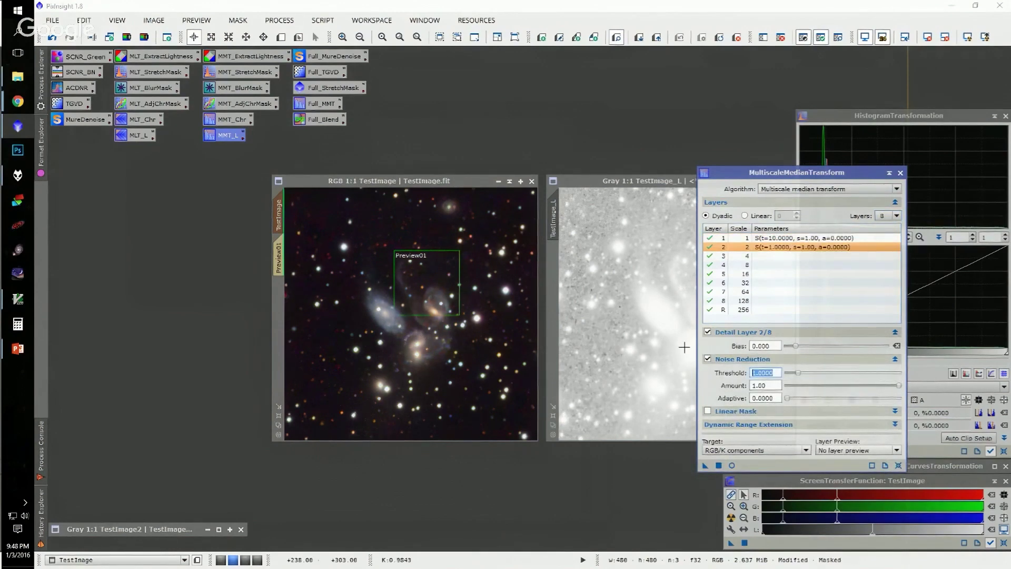
type("10")
key("Return")
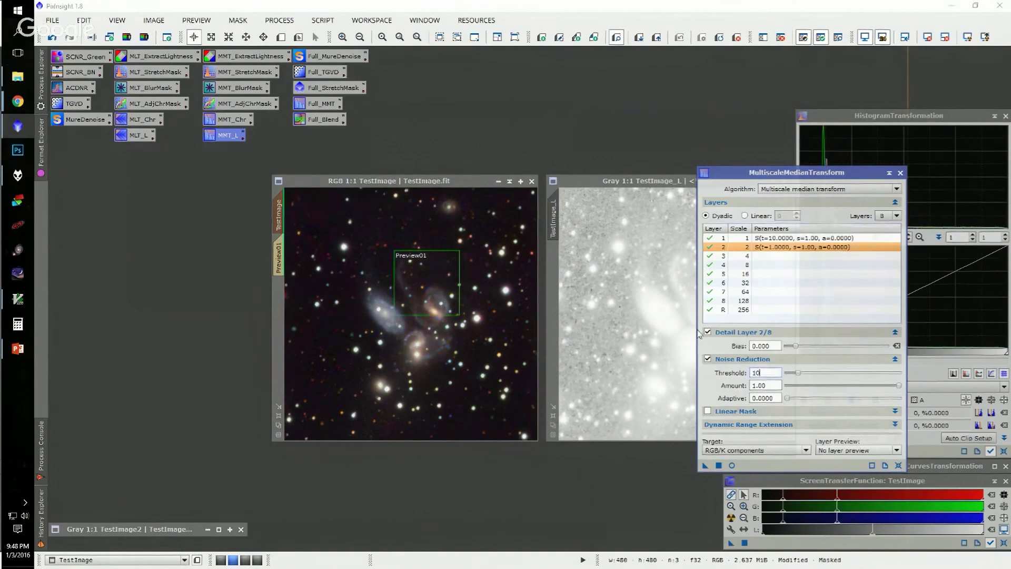
left_click(748, 256)
left_click(707, 358)
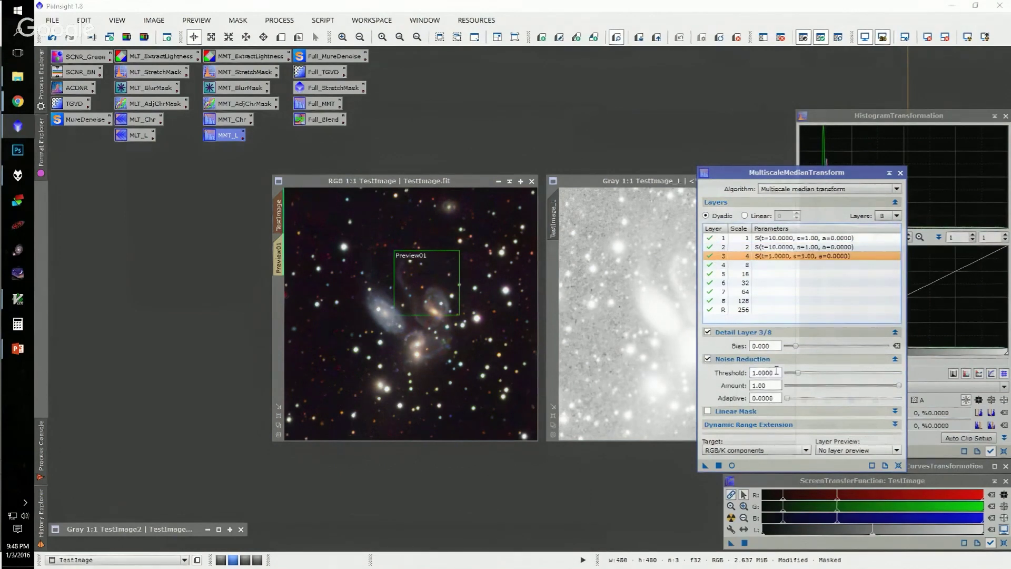
double_click(776, 372)
type("10")
key("Return")
- Enable noise reduction on layers 4-6 with a threshold of 5 each
left_click(783, 265)
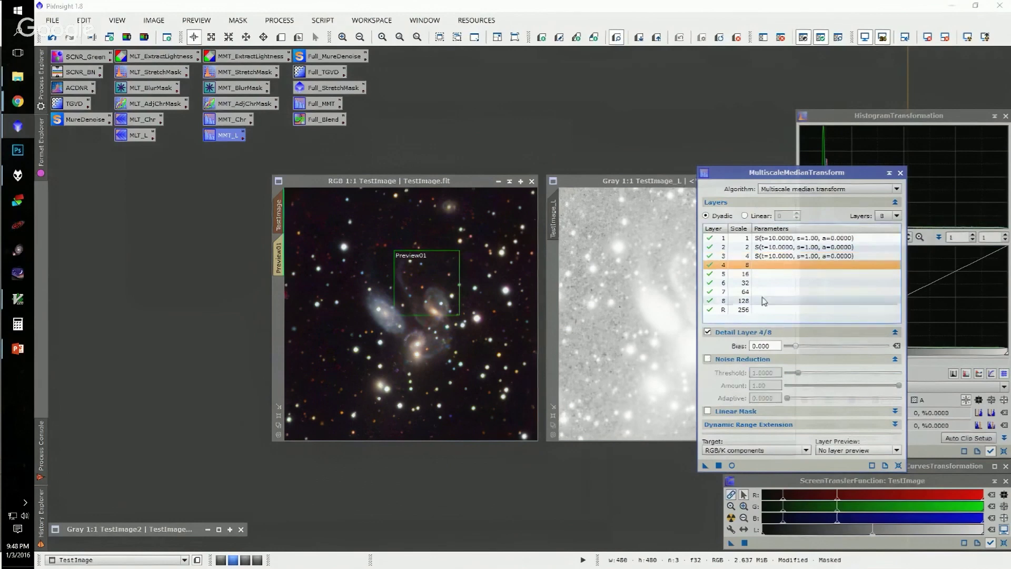
left_click(707, 358)
double_click(763, 372)
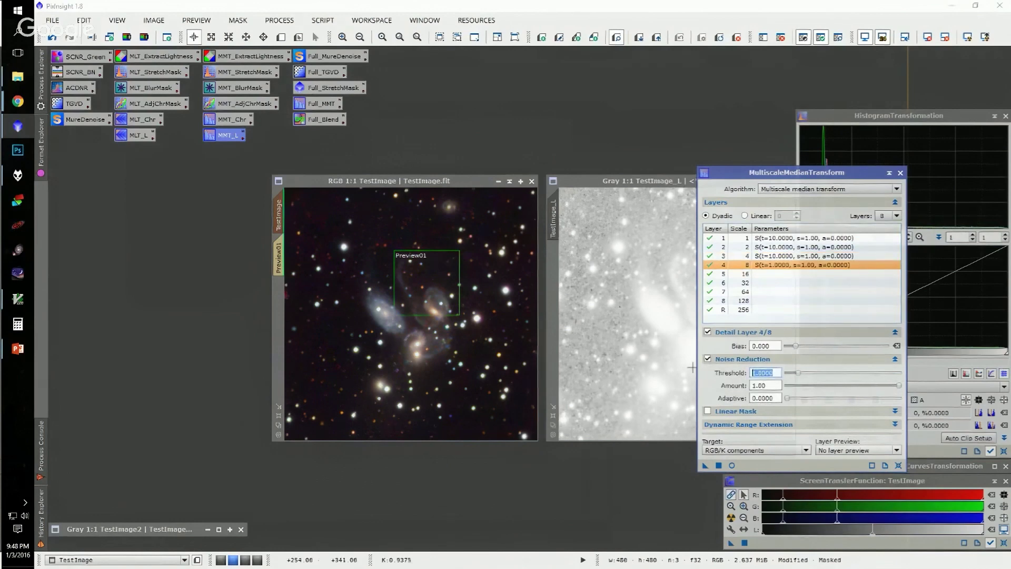
type("5")
key("Return")
left_click(777, 274)
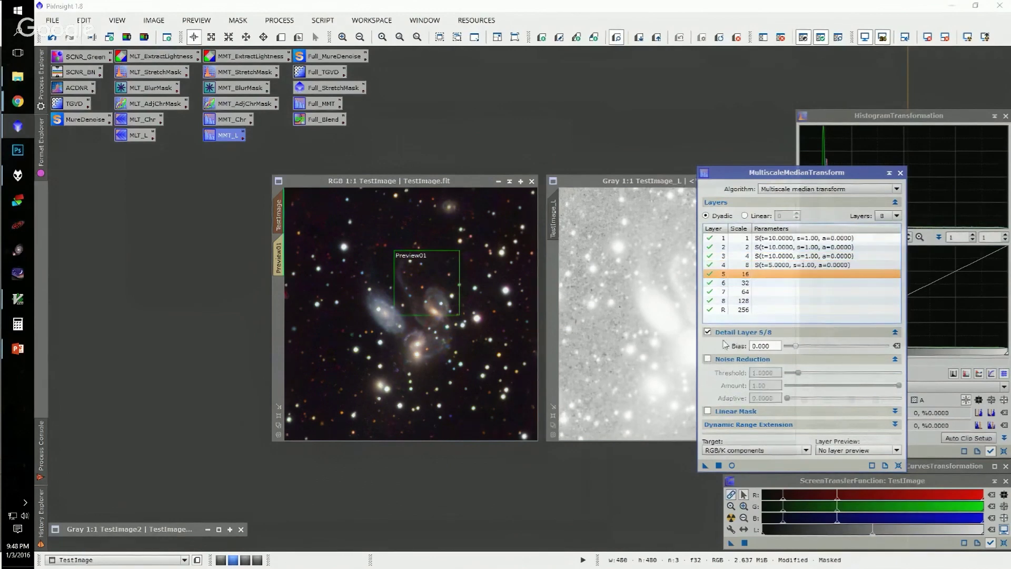
left_click(707, 359)
key("Tab")
type("5")
key("Return")
left_click(730, 283)
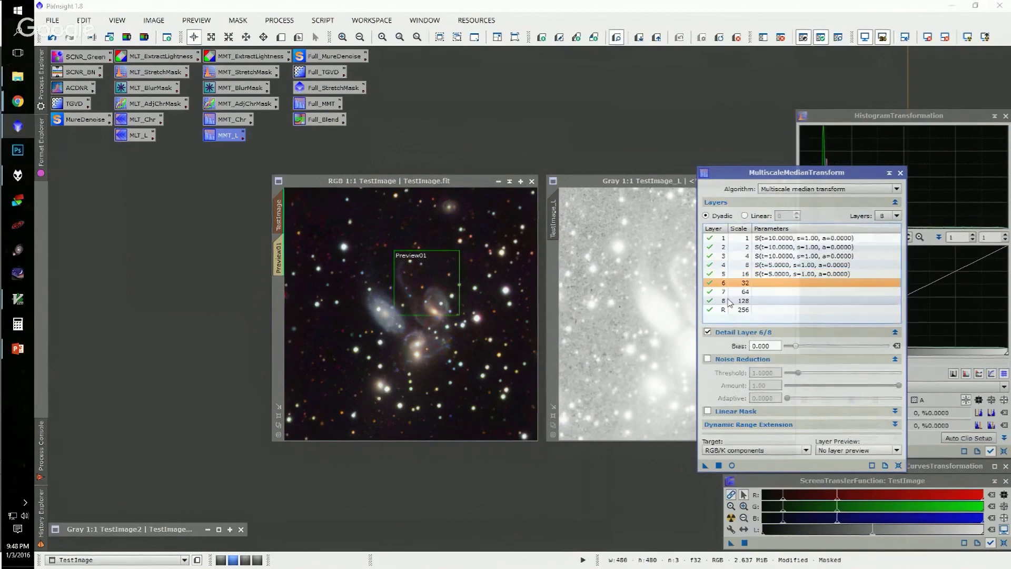
left_click(708, 359)
key("Tab")
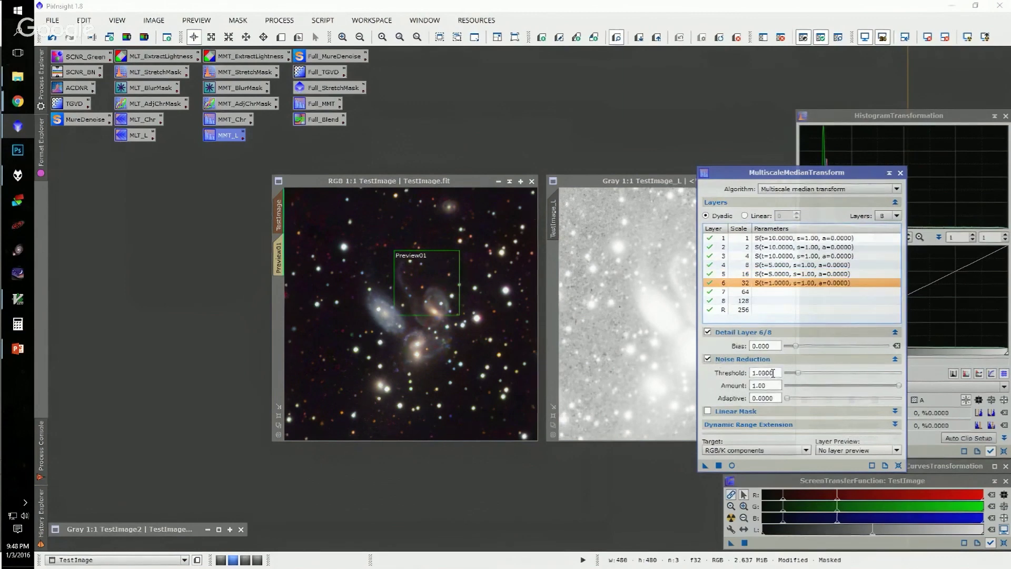
type("5")
key("Tab")
- Give layer 7 a 2.5 threshold and layer 8 1.25, targeting Luminance (CIE Y)
left_click(728, 292)
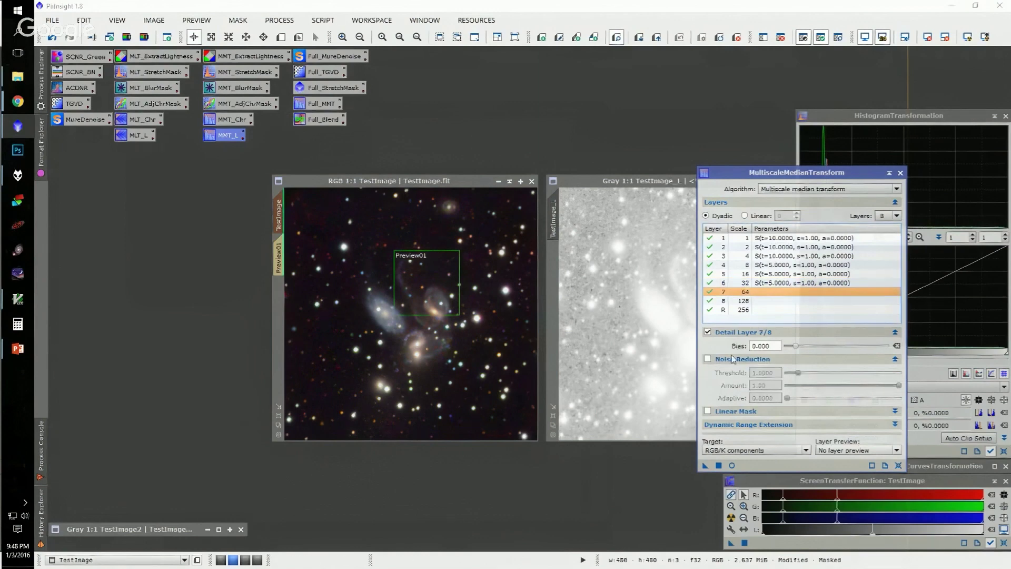
left_click(708, 360)
key("Tab")
type("25")
key("Tab")
left_click(525, 302)
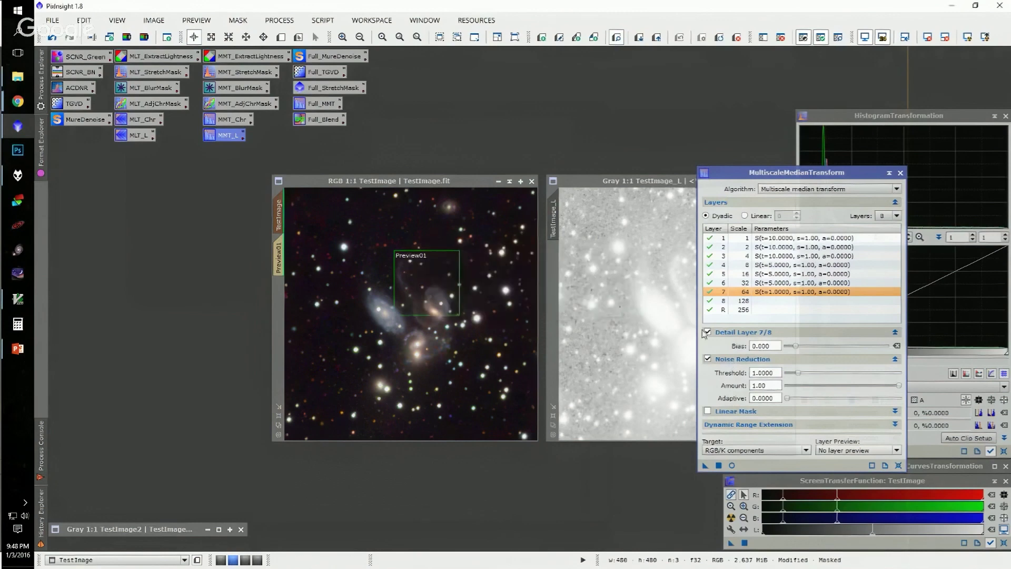
double_click(772, 370)
type("2.5")
key("Tab")
left_click(766, 301)
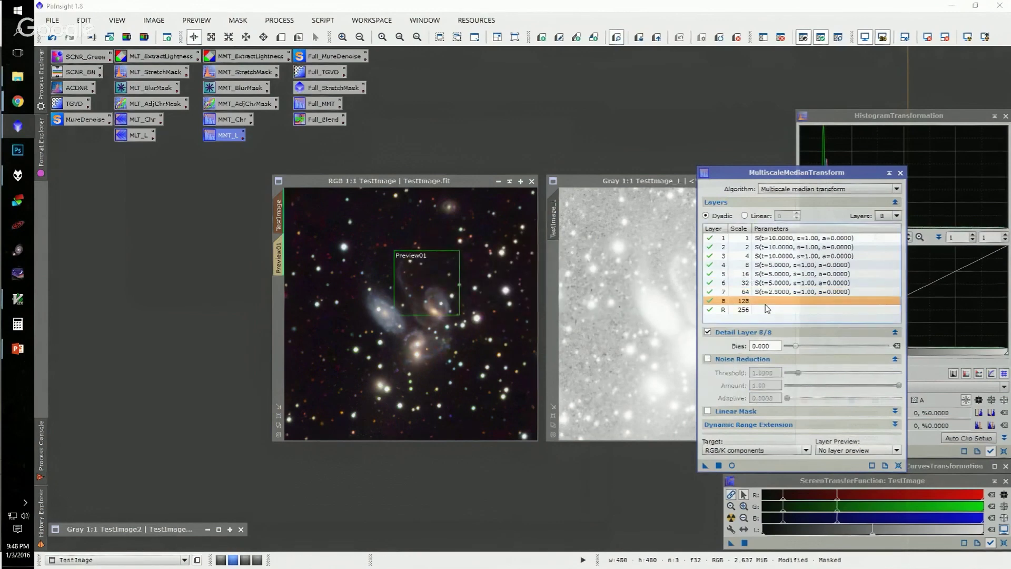
left_click(773, 372)
double_click(774, 372)
type("1.25")
key("Tab")
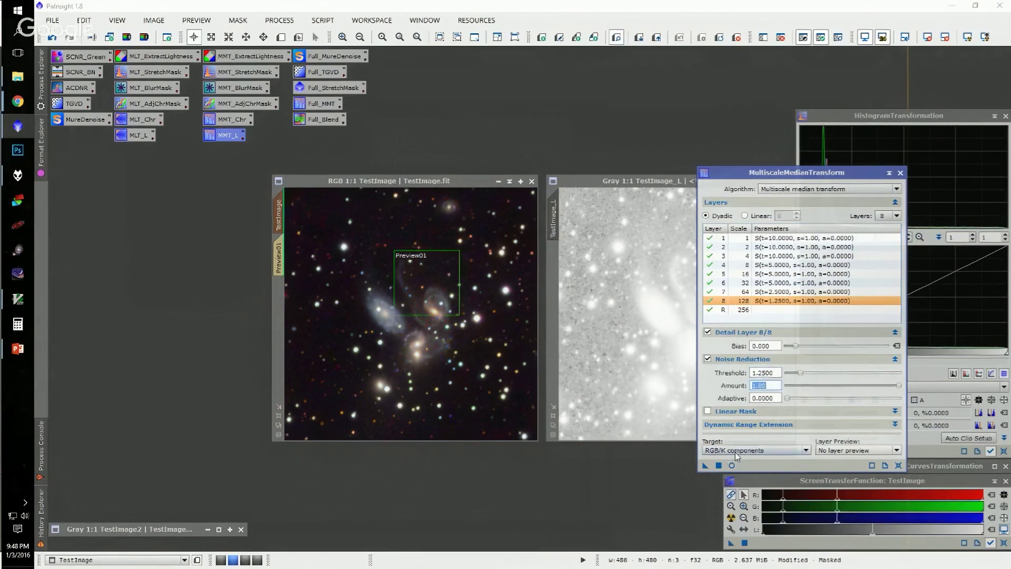
left_click(755, 450)
left_click(730, 467)
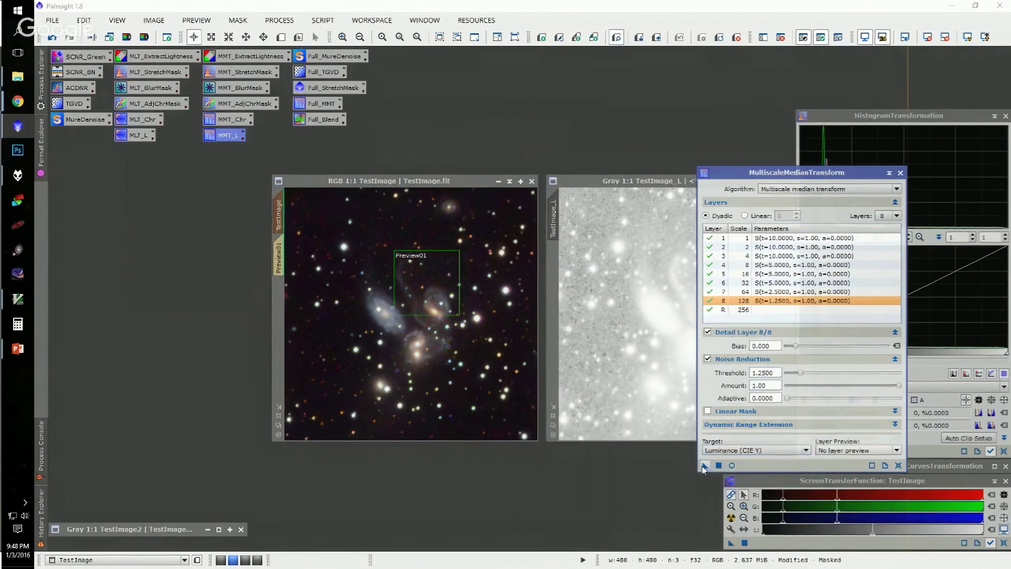
- Apply the MMT luminance noise reduction to the masked TestImage and zoom in to inspect the galaxies
left_click_drag(704, 466, 488, 260)
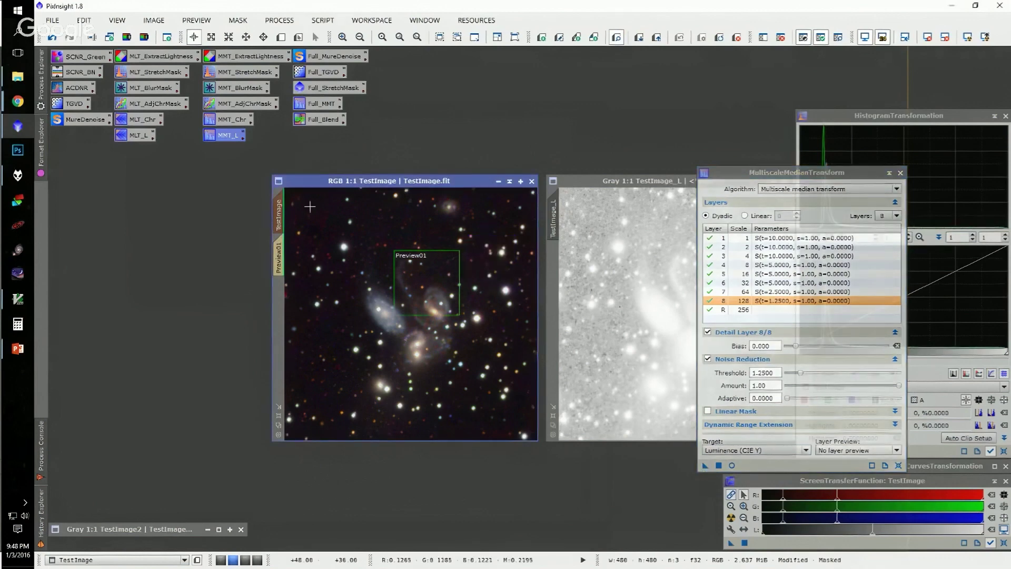
key("ctrl+plus")
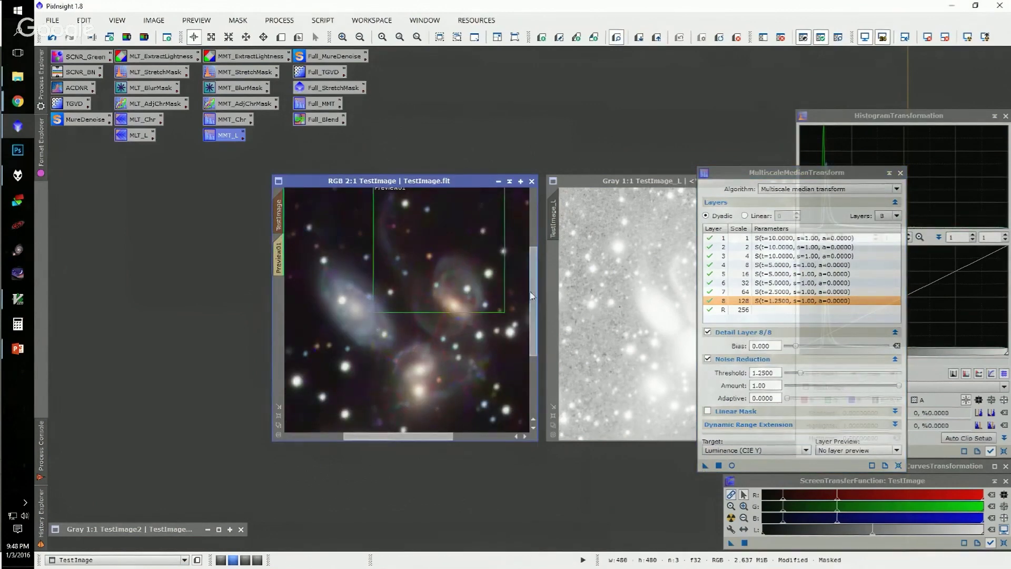
left_click_drag(532, 295, 533, 234)
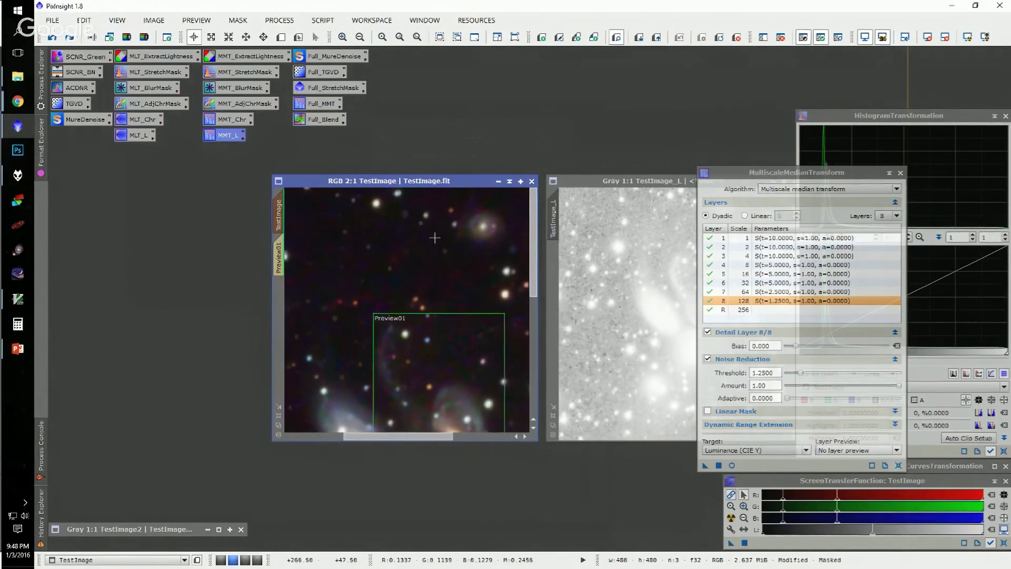
scroll(424, 243, "down", 1)
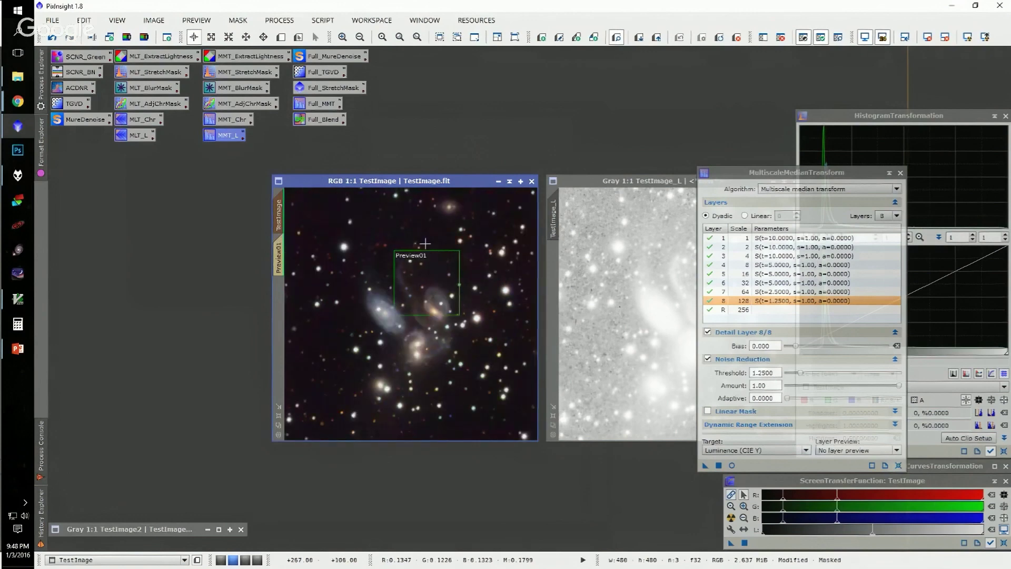
- Reset the screen stretch on the colour TestImage and move the TestImage_L window up and left
left_click(656, 265)
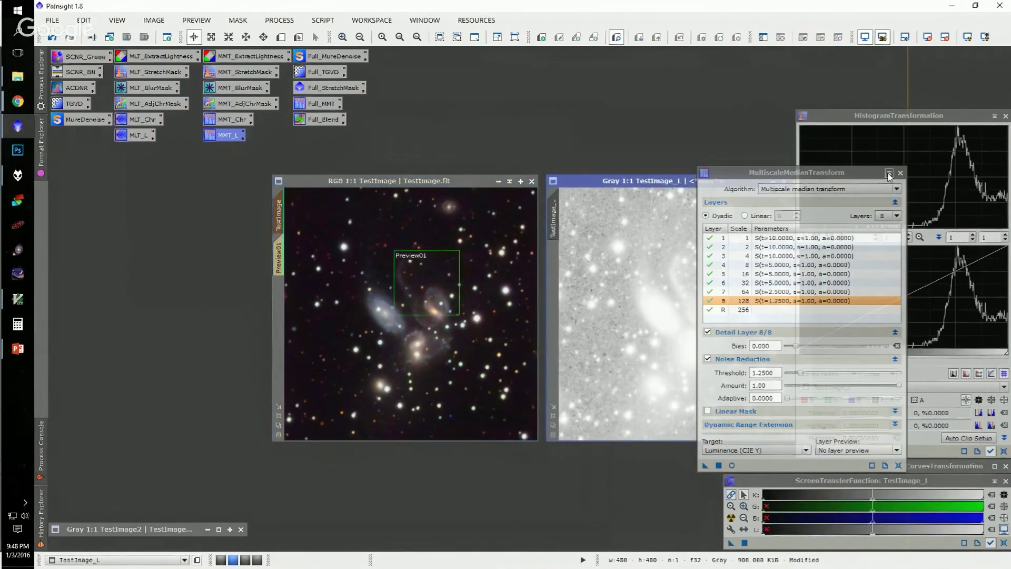
left_click(310, 195)
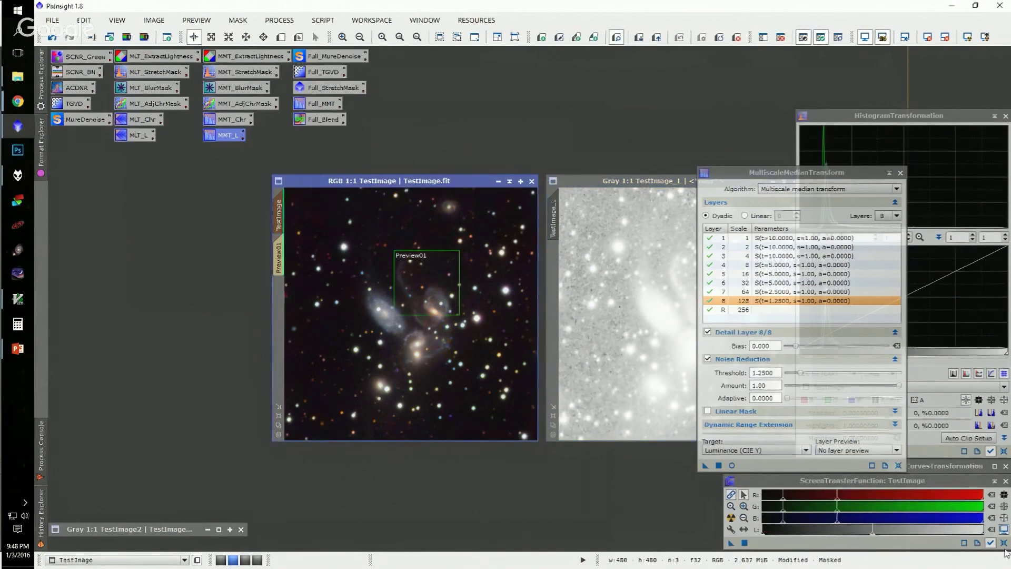
left_click(1004, 542)
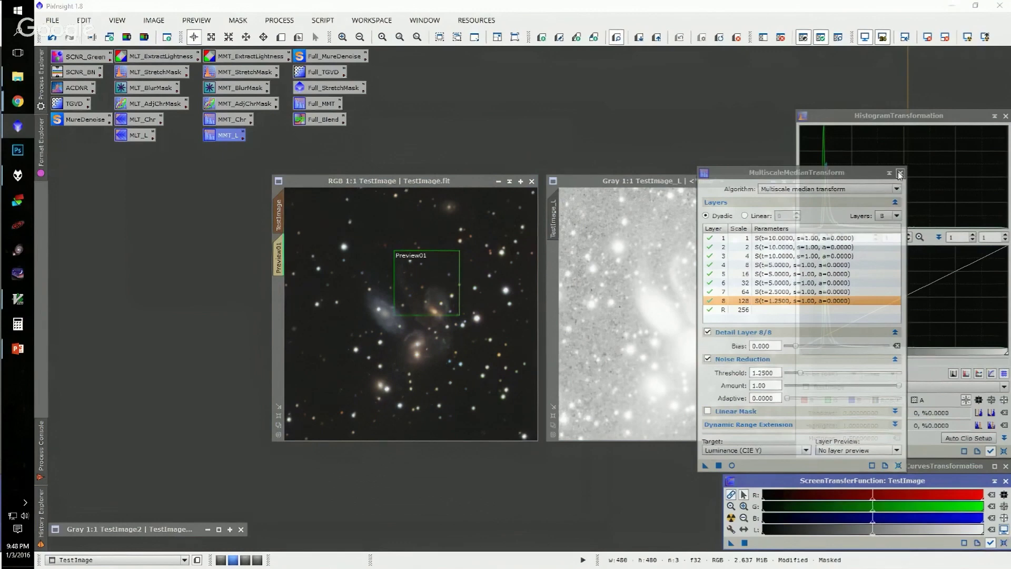
left_click_drag(658, 180, 589, 137)
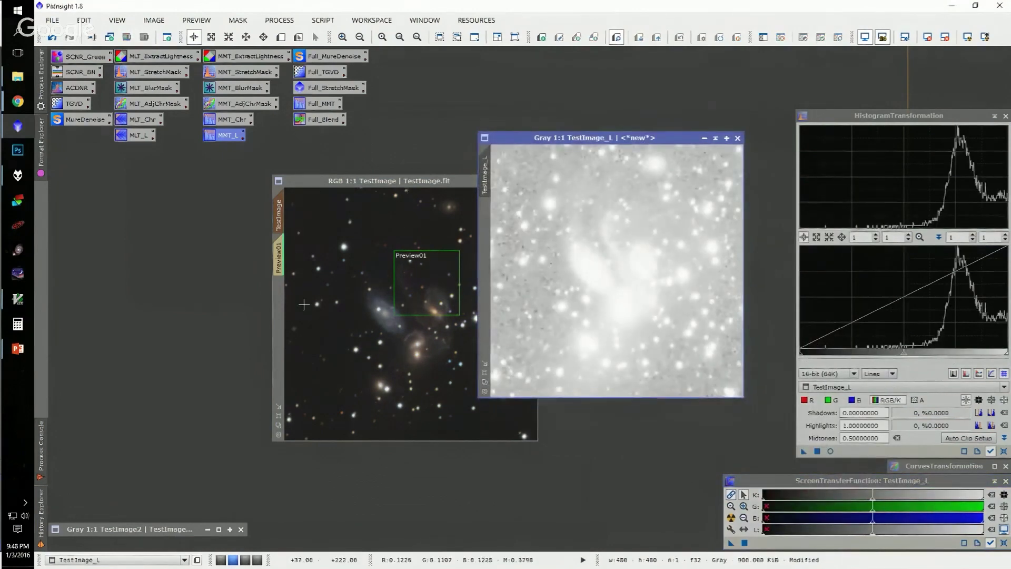